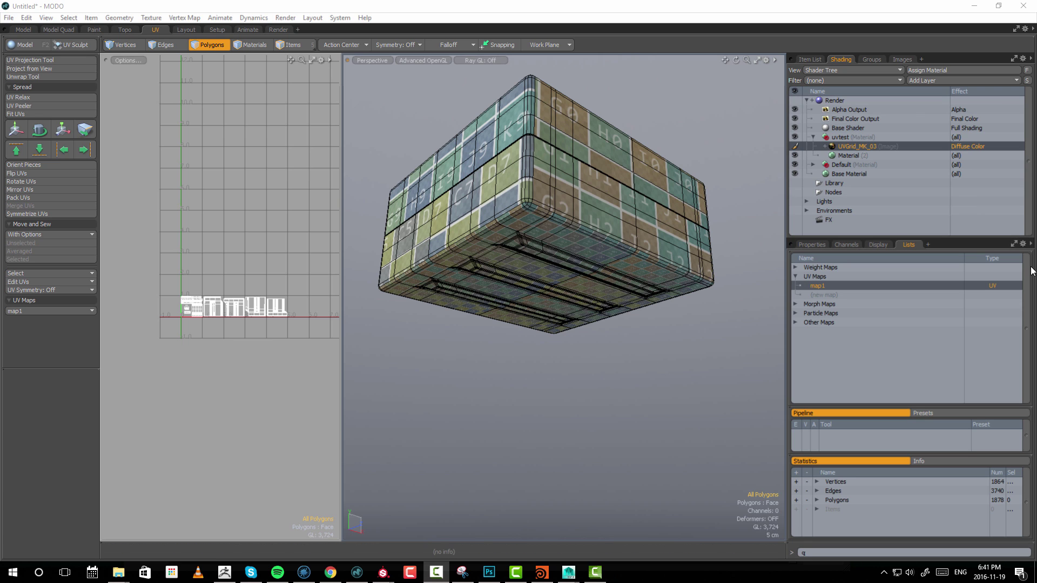
Save the untitled scene in the UDIM folder as package_01 in Autodesk FBX 2013 format, accepting the non-LXO save.
{"action": "left_click", "coordinate": [810, 59]}
{"action": "right_click", "coordinate": [873, 118]}
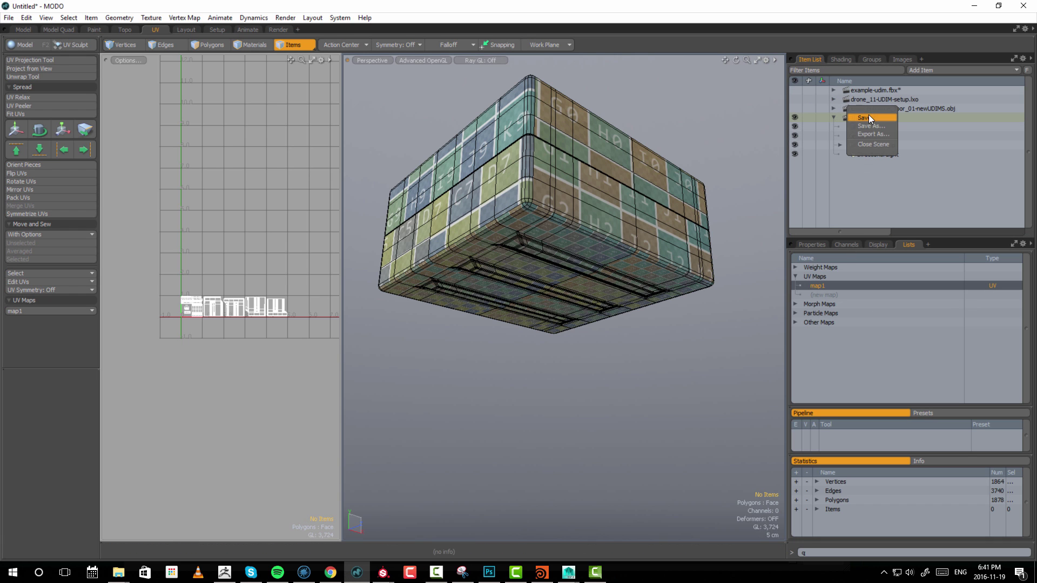
{"action": "left_click", "coordinate": [871, 118]}
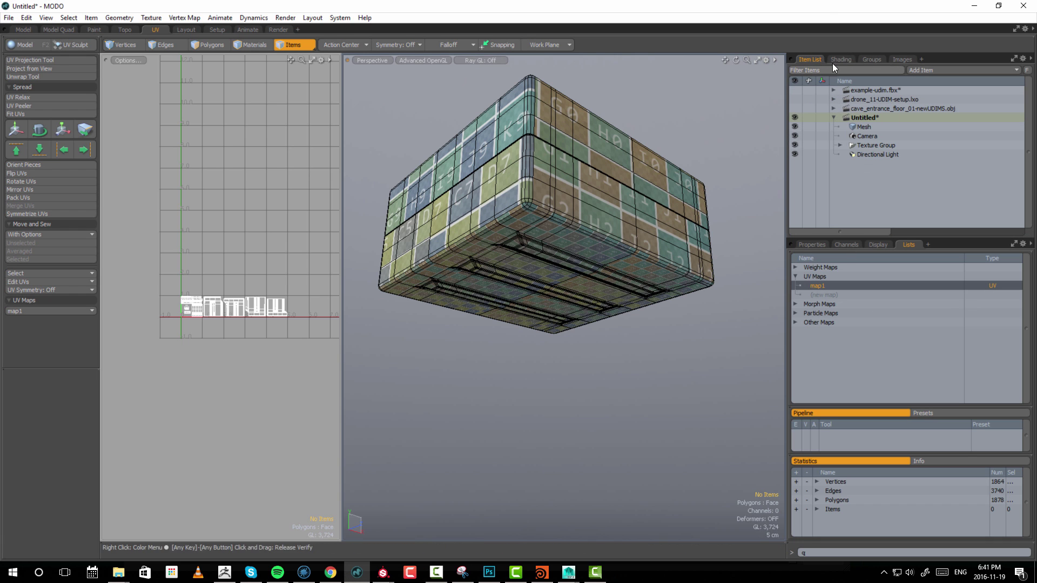
{"action": "right_click", "coordinate": [862, 118]}
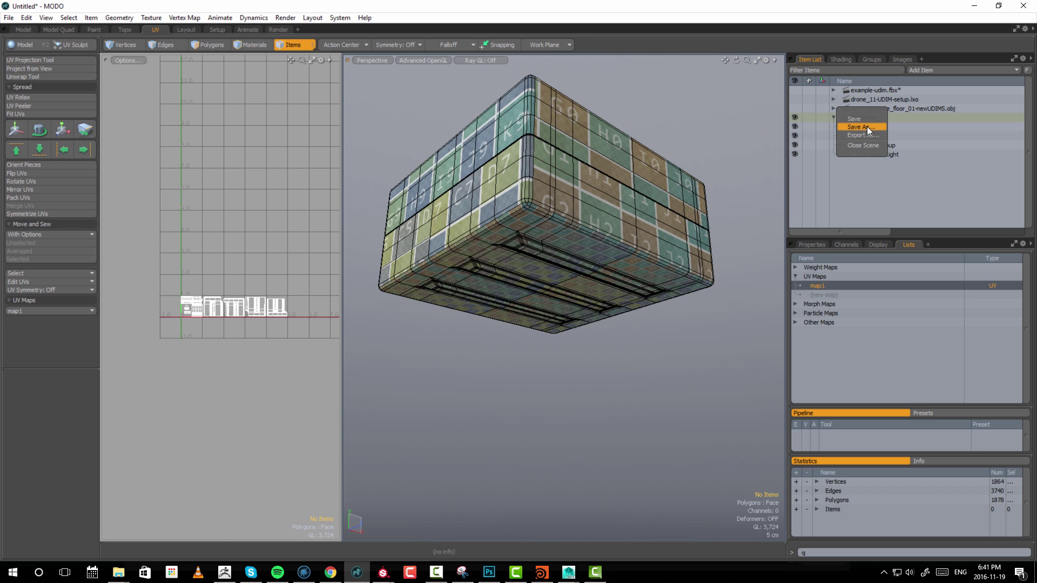
{"action": "left_click", "coordinate": [867, 127]}
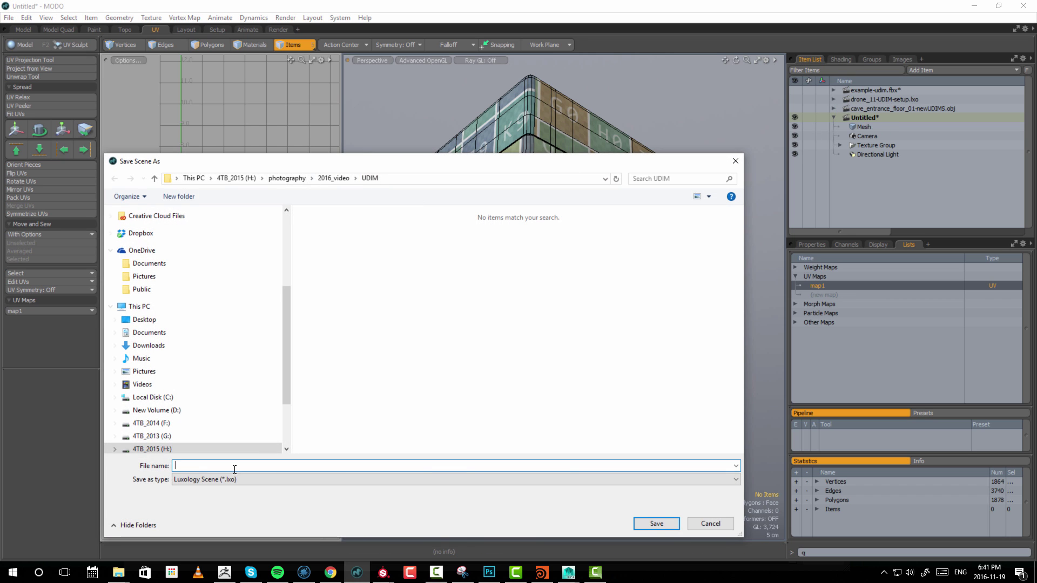
{"action": "left_click", "coordinate": [417, 182]}
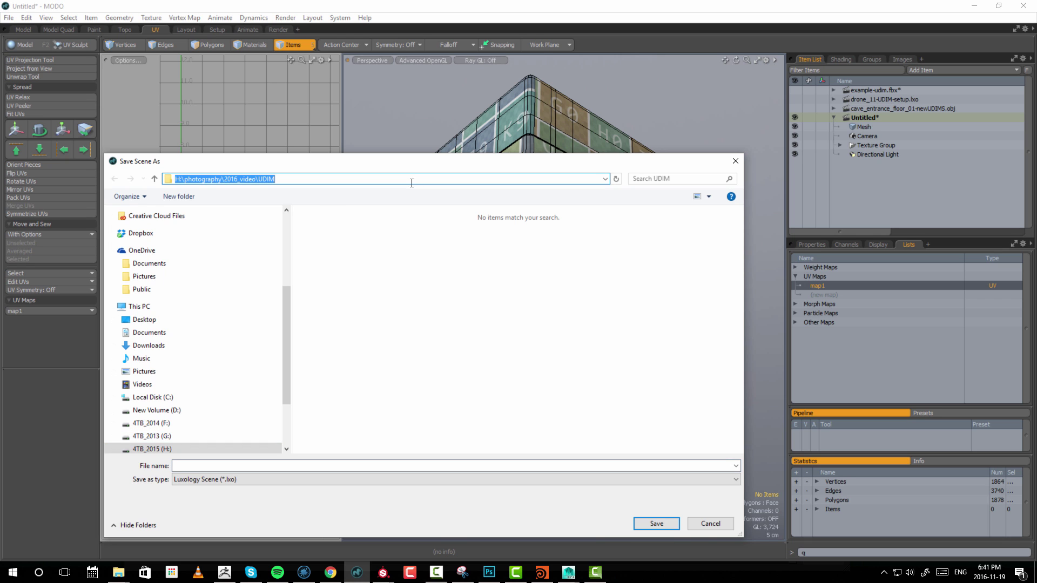
{"action": "left_click", "coordinate": [216, 479]}
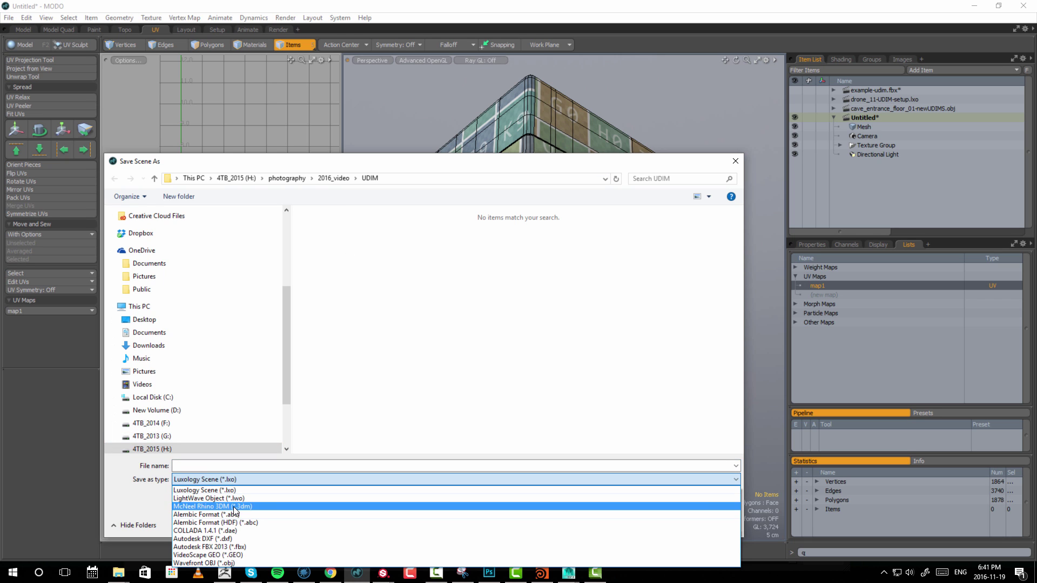
{"action": "left_click", "coordinate": [243, 547]}
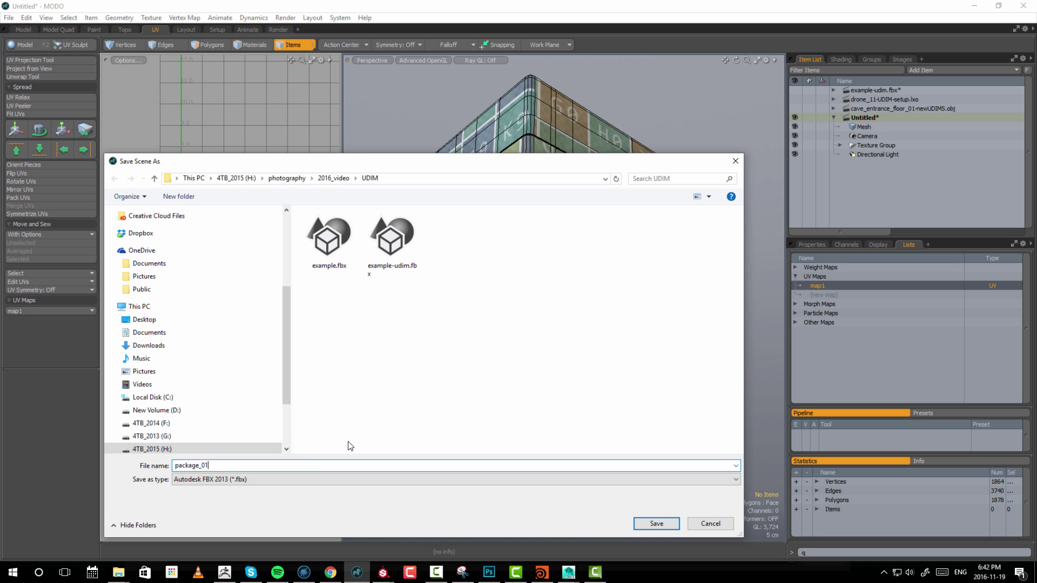
{"action": "key", "text": "Return"}
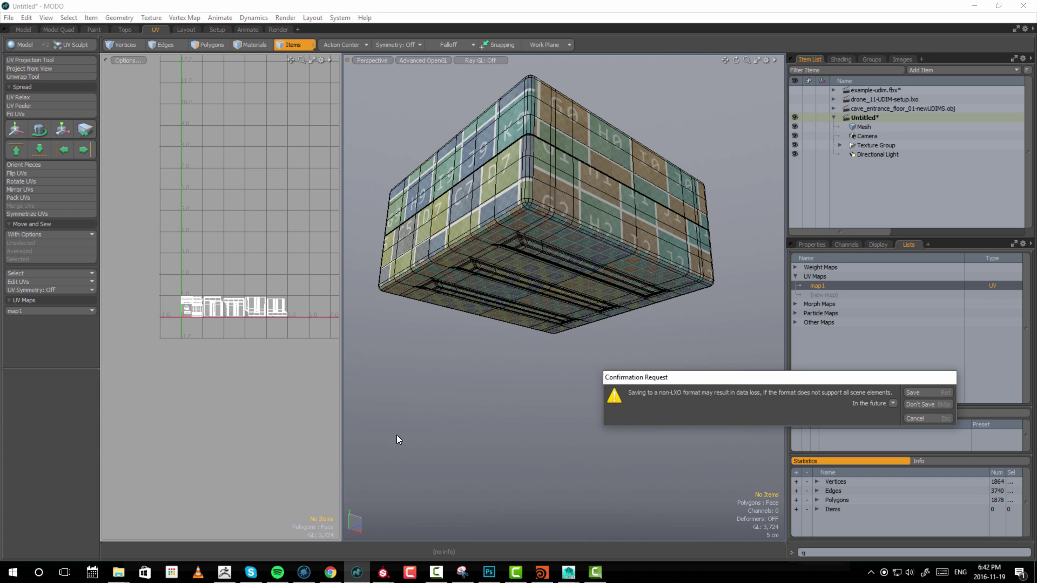
{"action": "left_click", "coordinate": [918, 392]}
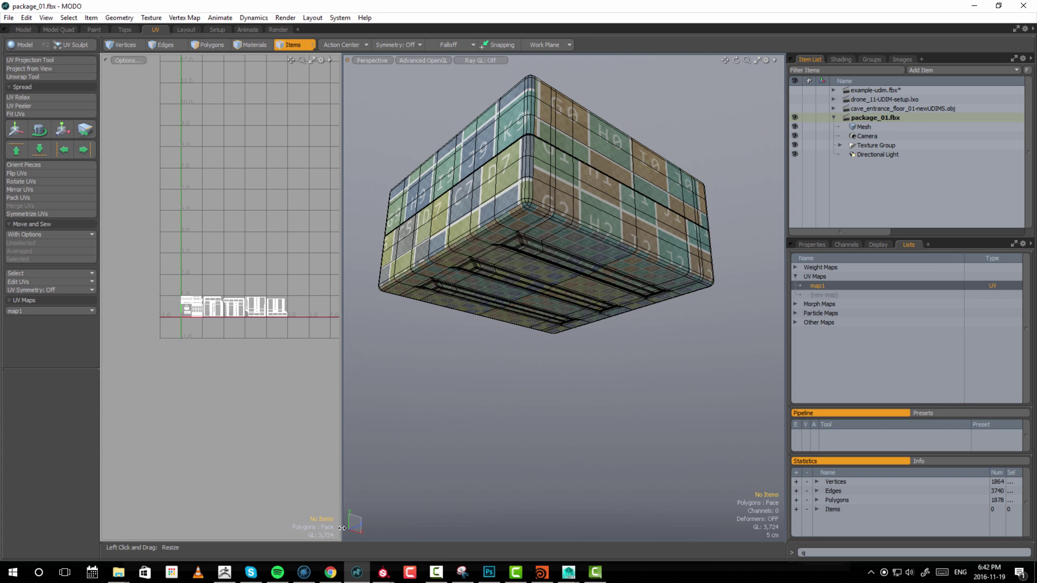
Switch to Substance Painter and create a new 2048 project from package_01.fbx with one texture set per UDIM tile.
{"action": "mouse_move", "coordinate": [379, 580]}
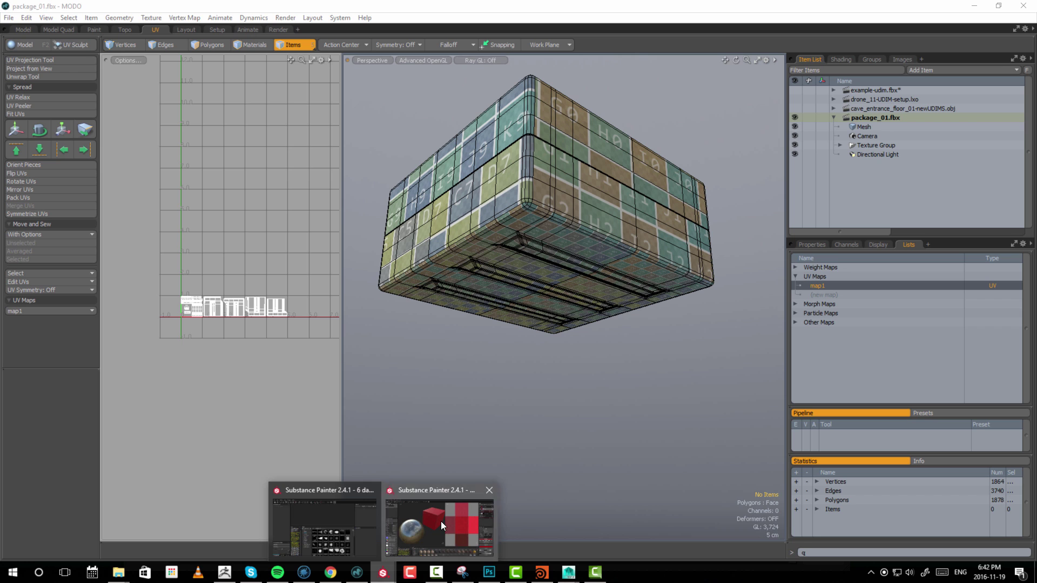
{"action": "left_click", "coordinate": [441, 521]}
{"action": "left_click", "coordinate": [10, 19]}
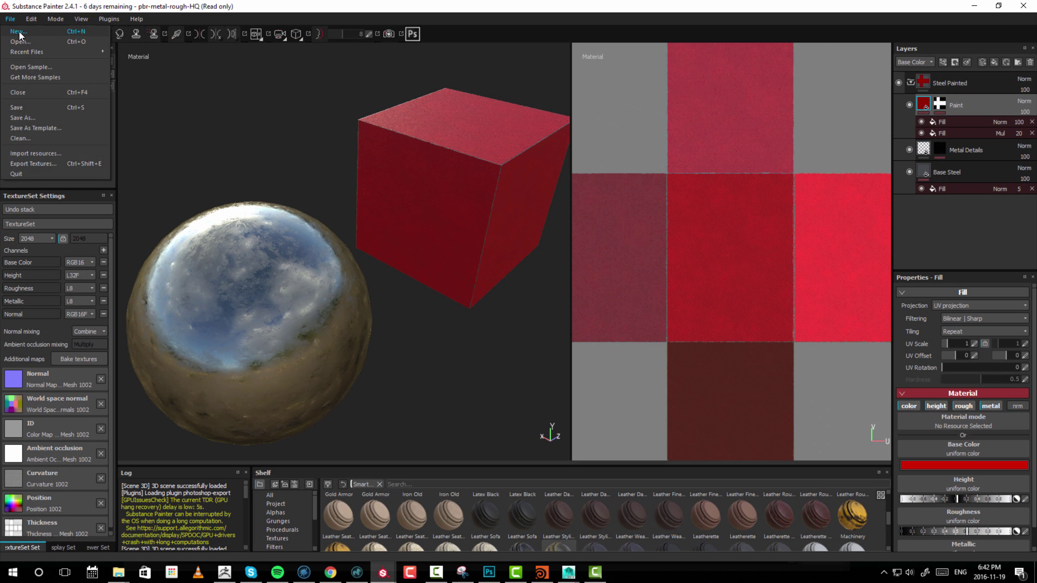
{"action": "left_click", "coordinate": [20, 31]}
{"action": "left_click", "coordinate": [480, 303]}
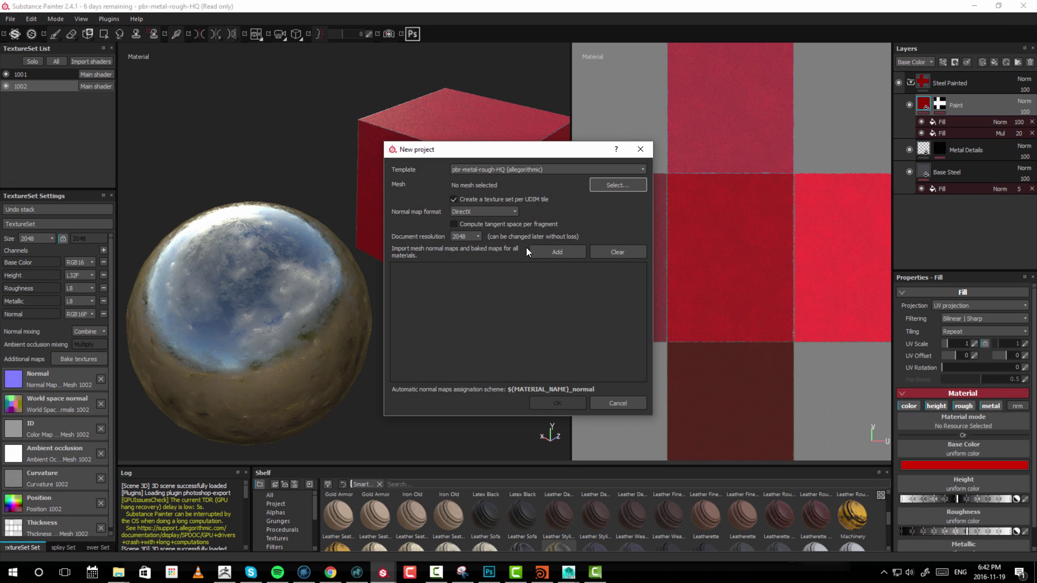
{"action": "left_click", "coordinate": [614, 185]}
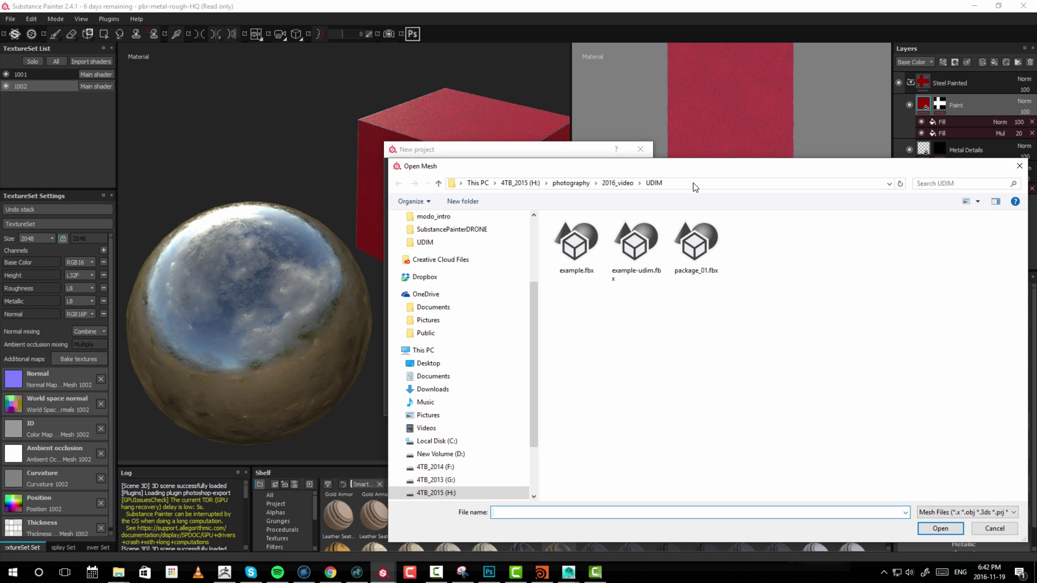
{"action": "left_click", "coordinate": [707, 255]}
{"action": "left_click", "coordinate": [947, 530]}
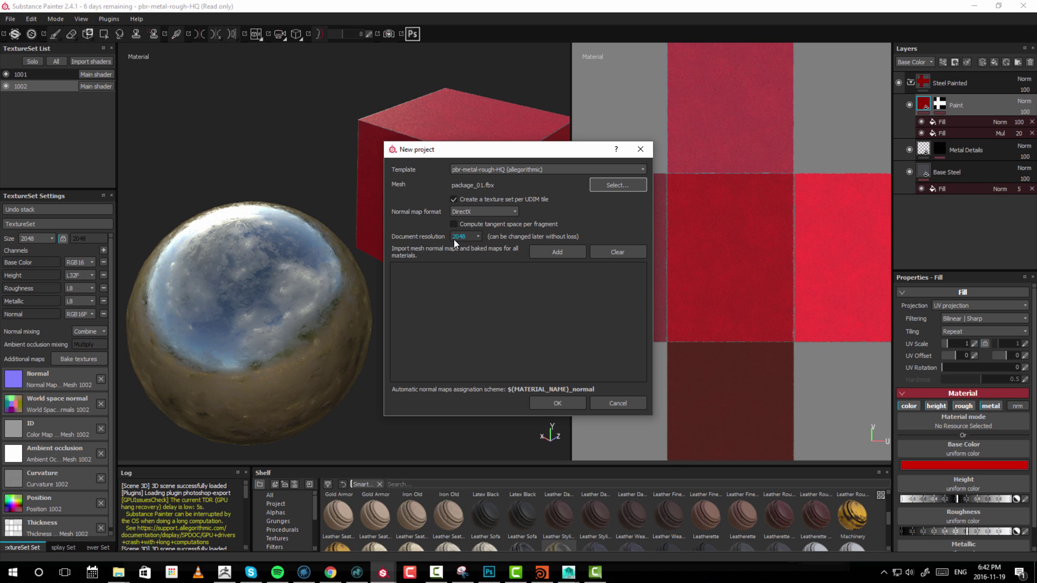
{"action": "left_click", "coordinate": [553, 403]}
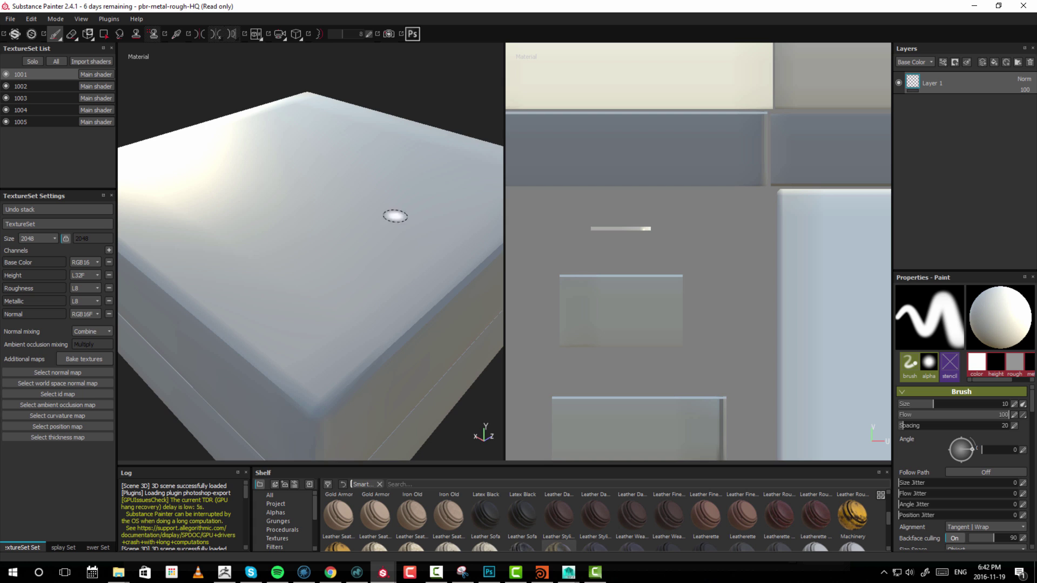
Examine the package model from below and check the UV layout of each texture set from 1001 to 1005.
{"action": "mouse_move", "coordinate": [393, 215]}
{"action": "left_mouse_down", "text": "alt"}
{"action": "mouse_move", "coordinate": [340, 233]}
{"action": "mouse_move", "coordinate": [354, 176]}
{"action": "mouse_move", "coordinate": [248, 224]}
{"action": "mouse_move", "coordinate": [342, 238]}
{"action": "left_mouse_up", "text": "alt"}
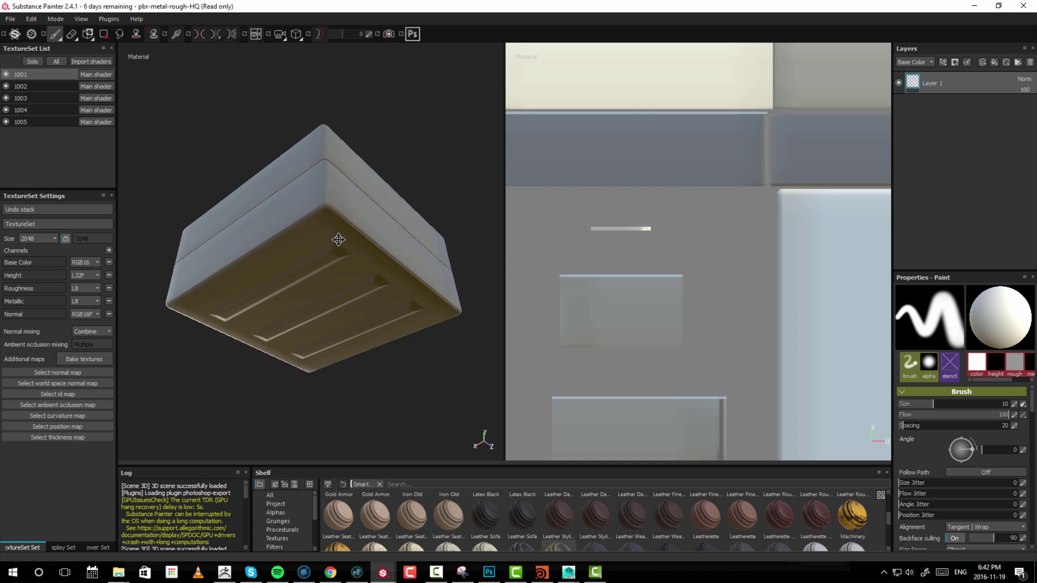
{"action": "right_click_drag", "start_coordinate": [342, 238], "coordinate": [437, 225], "text": "alt"}
{"action": "scroll", "coordinate": [614, 212], "scroll_direction": "down", "scroll_amount": 5}
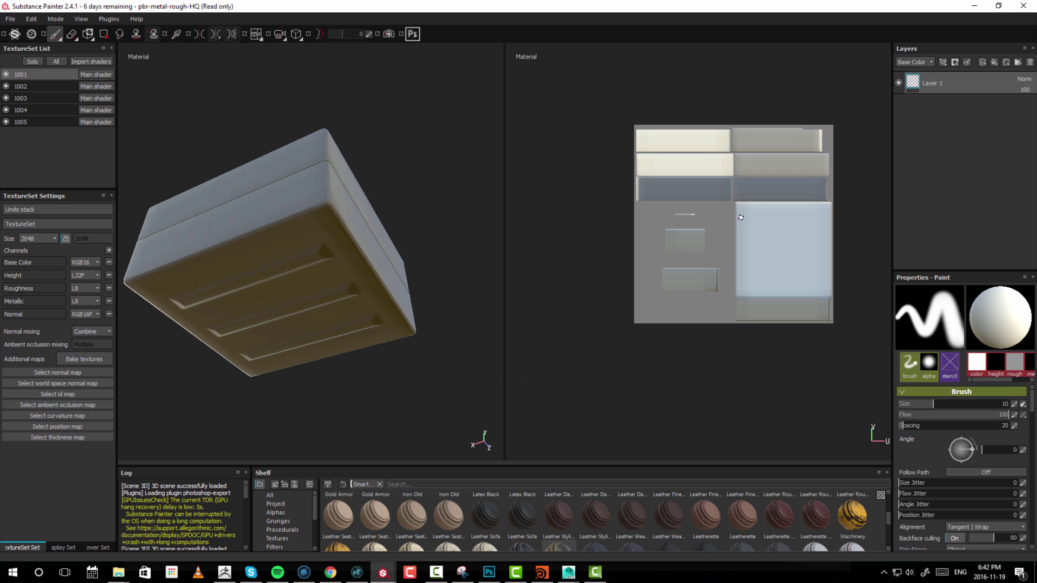
{"action": "middle_click_drag", "start_coordinate": [815, 225], "coordinate": [761, 261], "text": "alt"}
{"action": "left_click", "coordinate": [30, 86]}
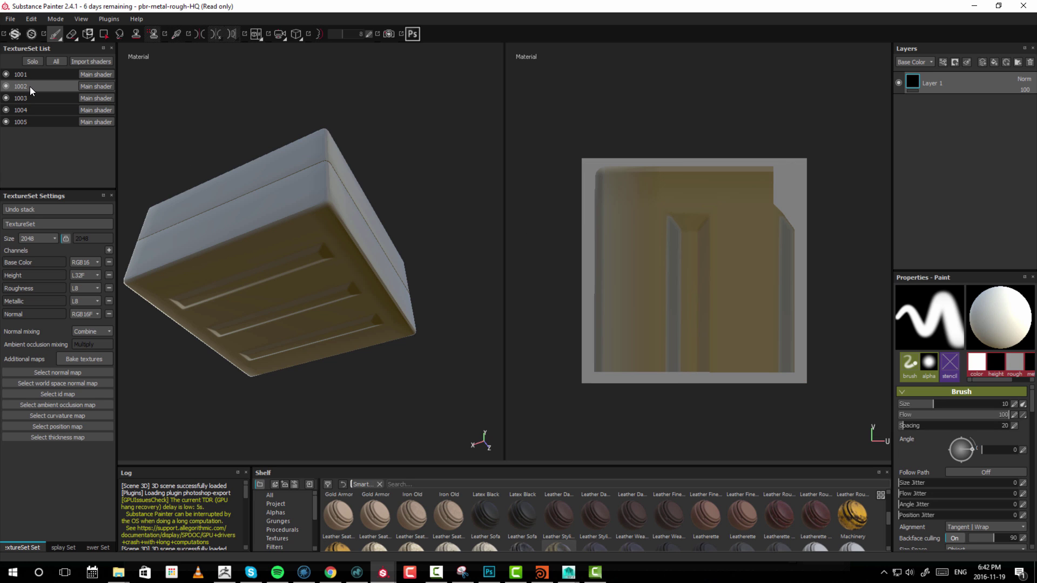
{"action": "left_click", "coordinate": [32, 95]}
{"action": "left_click", "coordinate": [31, 110]}
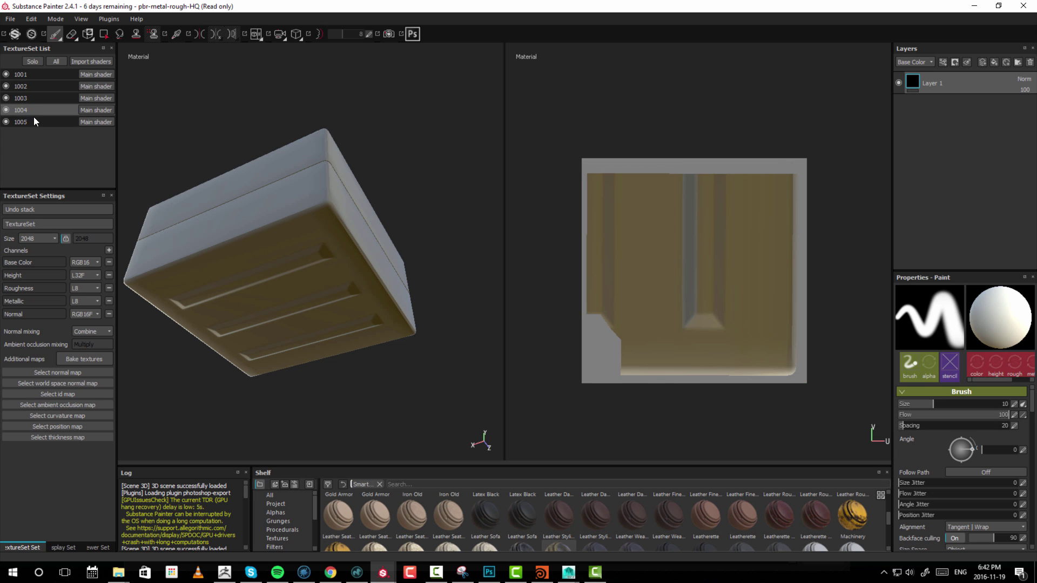
{"action": "left_click", "coordinate": [34, 121]}
{"action": "left_click", "coordinate": [35, 110]}
{"action": "left_click", "coordinate": [36, 99]}
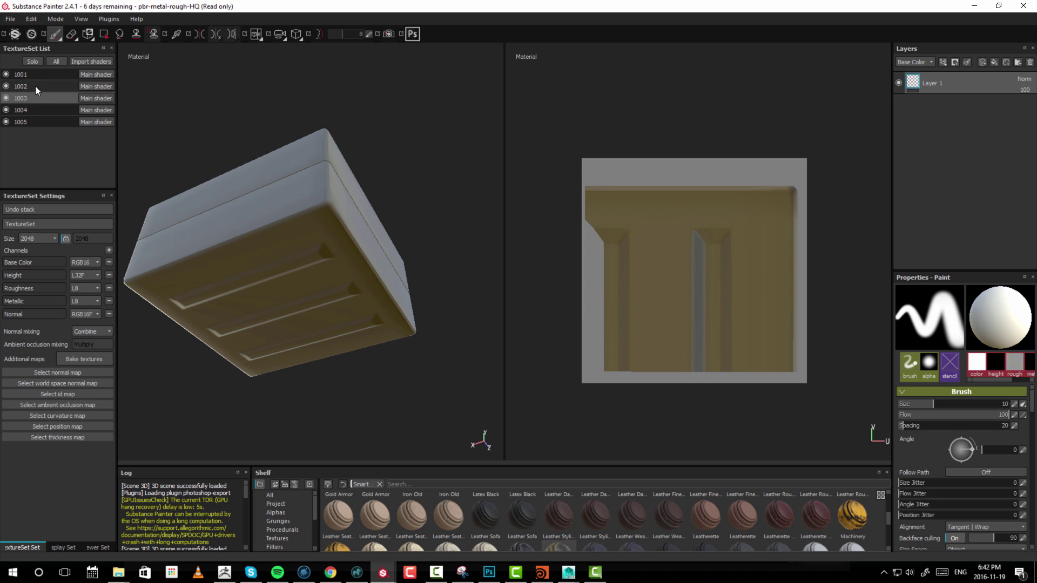
{"action": "left_click", "coordinate": [34, 86]}
{"action": "left_click", "coordinate": [38, 76]}
{"action": "left_click", "coordinate": [37, 88]}
{"action": "left_click", "coordinate": [41, 96]}
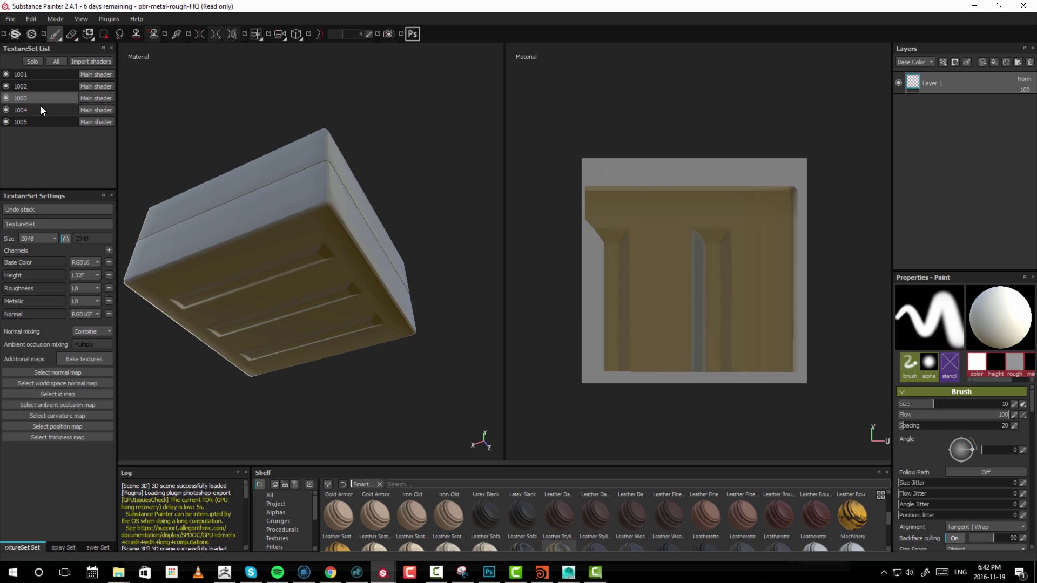
{"action": "left_click", "coordinate": [40, 107]}
{"action": "left_click", "coordinate": [40, 121]}
{"action": "left_click_drag", "start_coordinate": [444, 251], "coordinate": [435, 262], "text": "alt"}
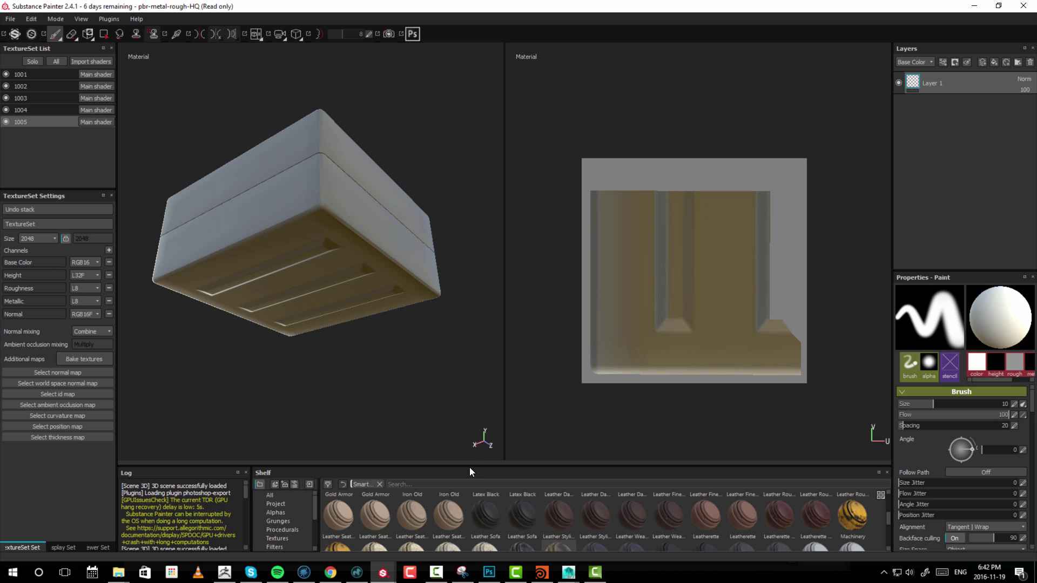
Enlarge the shelf and bake all additional maps for all texture sets at 2048x2048.
{"action": "left_click_drag", "start_coordinate": [468, 466], "coordinate": [463, 348]}
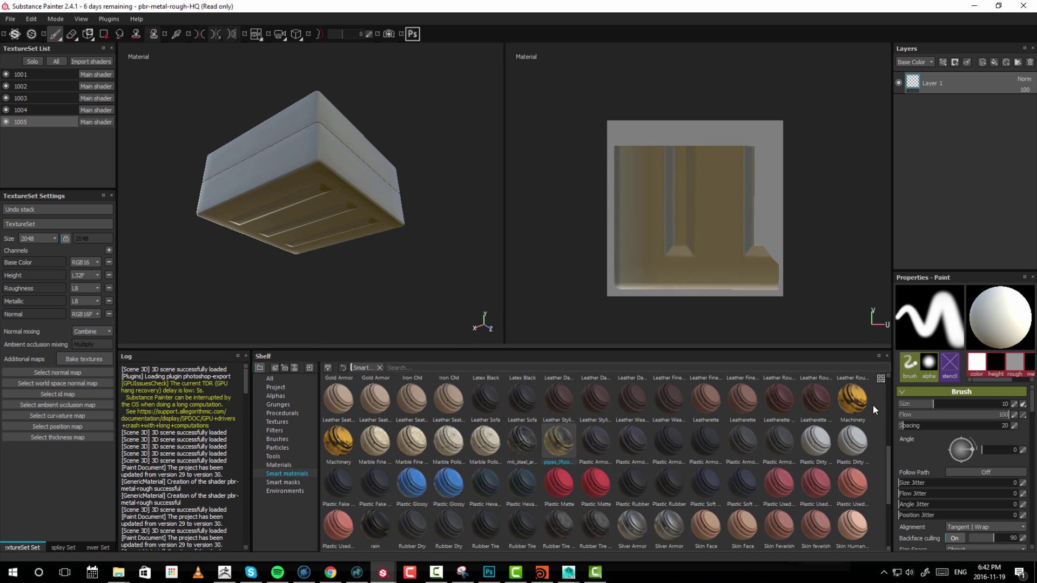
{"action": "left_click", "coordinate": [31, 74]}
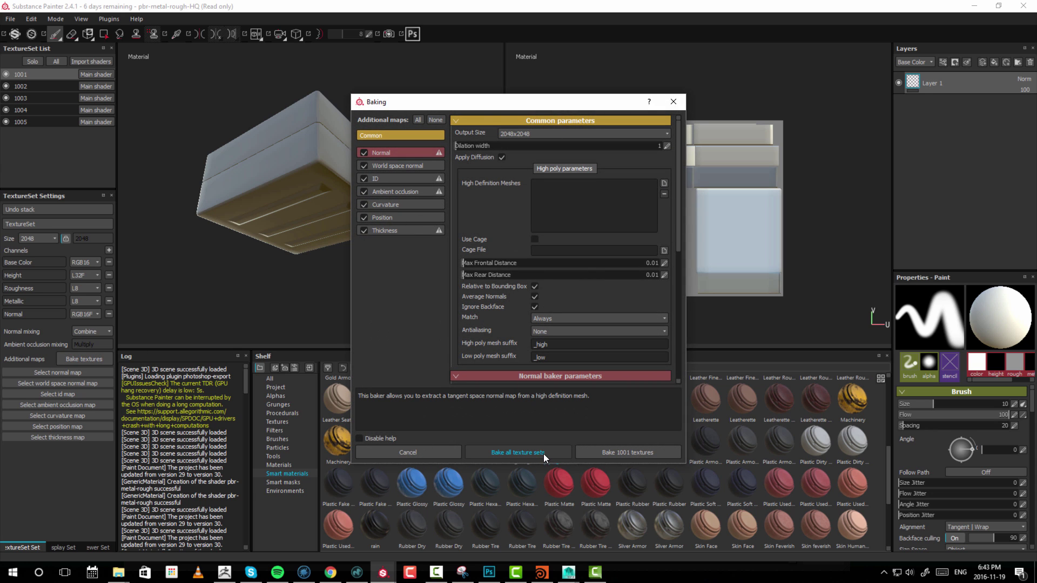
{"action": "left_click", "coordinate": [511, 450]}
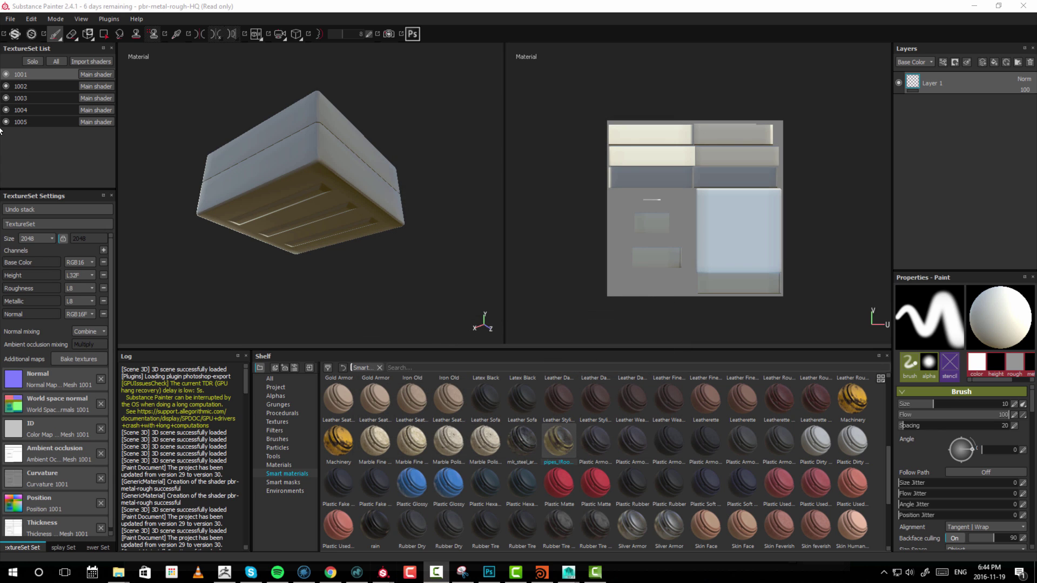
Check the baked additional maps on texture sets 1002 to 1005, finishing with 1001 selected.
{"action": "left_click", "coordinate": [33, 85]}
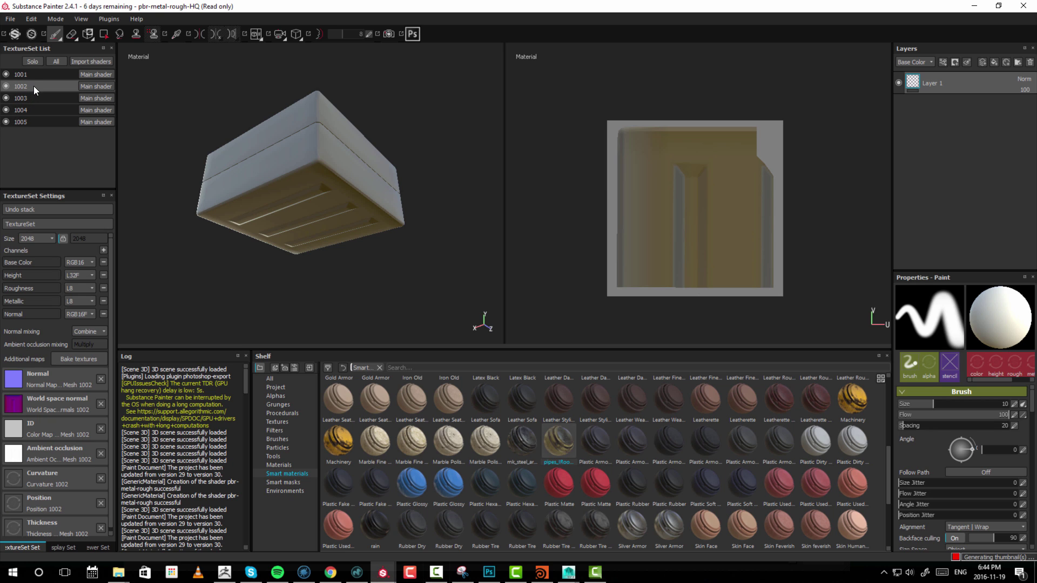
{"action": "left_click", "coordinate": [31, 95]}
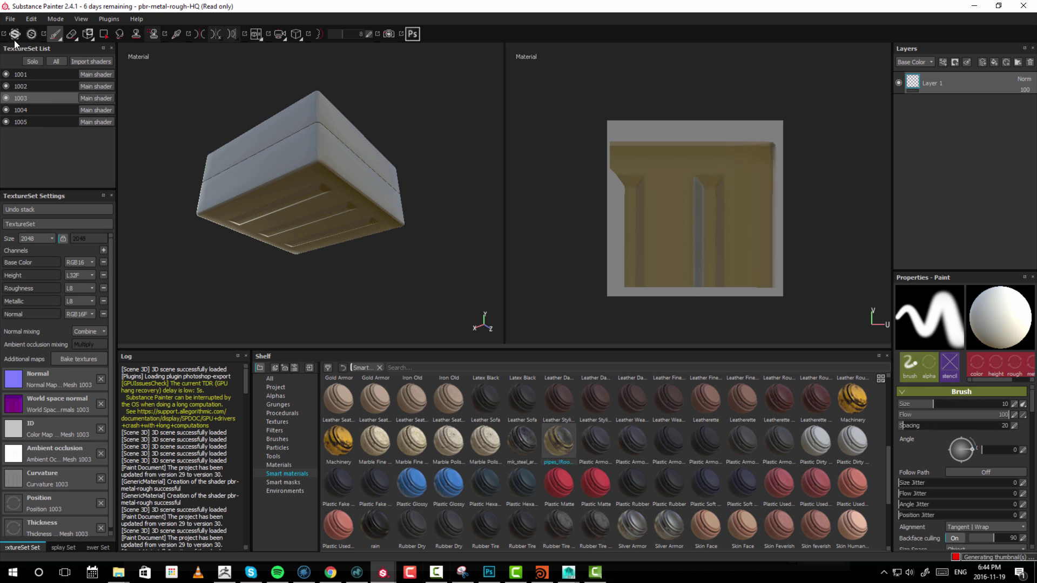
{"action": "left_click", "coordinate": [36, 111]}
{"action": "left_click", "coordinate": [34, 122]}
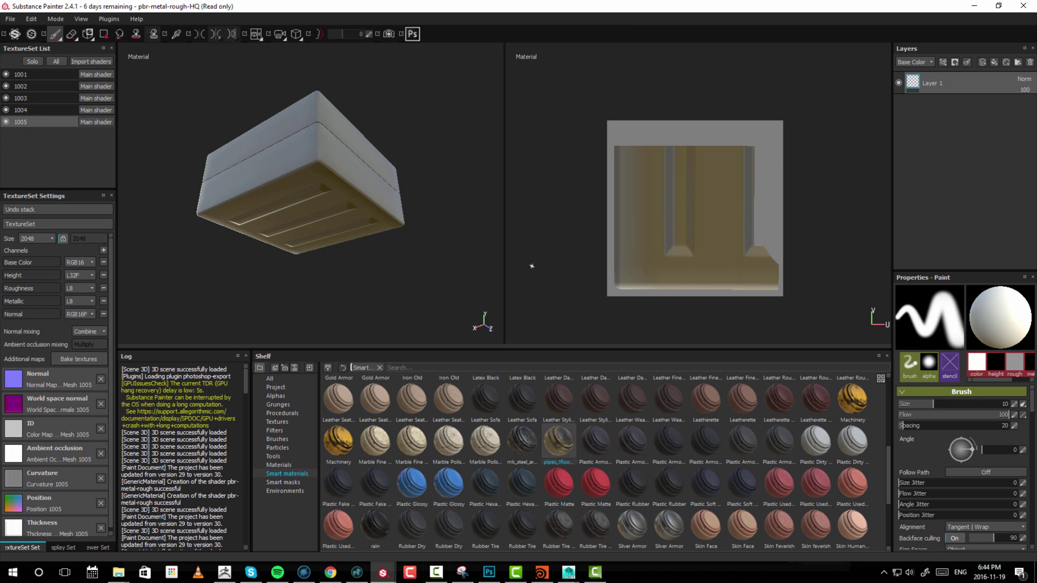
{"action": "left_click", "coordinate": [31, 74]}
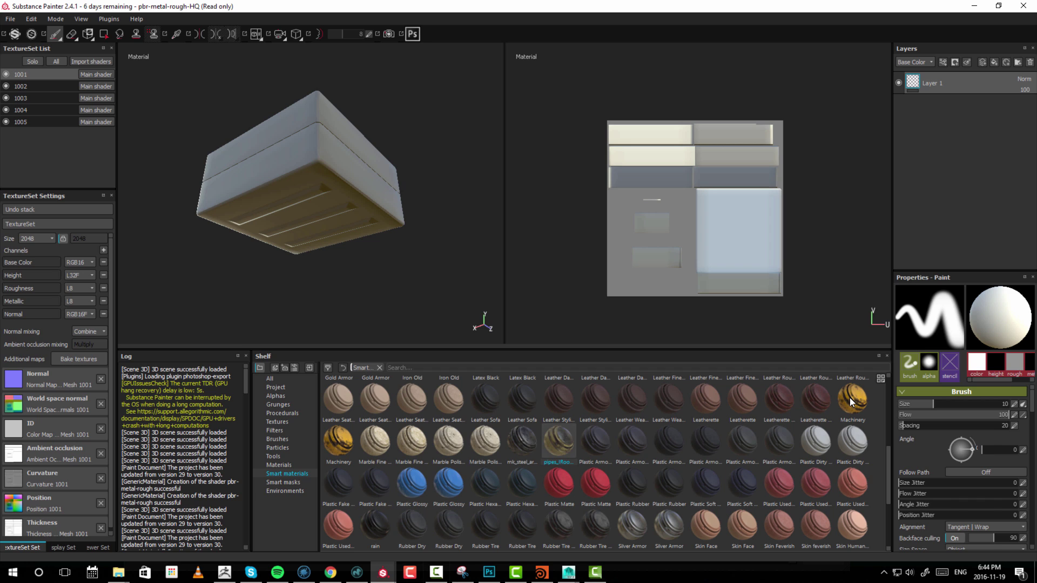
Try the Machinery smart material on texture set 1001, expand its layer group and inspect the model.
{"action": "mouse_move", "coordinate": [850, 398]}
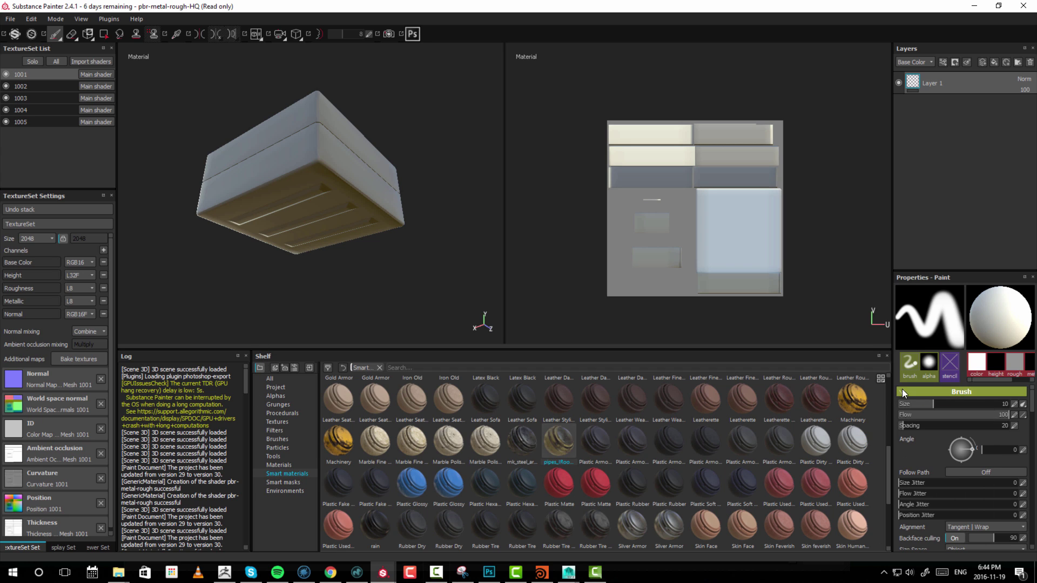
{"action": "left_click_drag", "start_coordinate": [852, 403], "coordinate": [957, 75]}
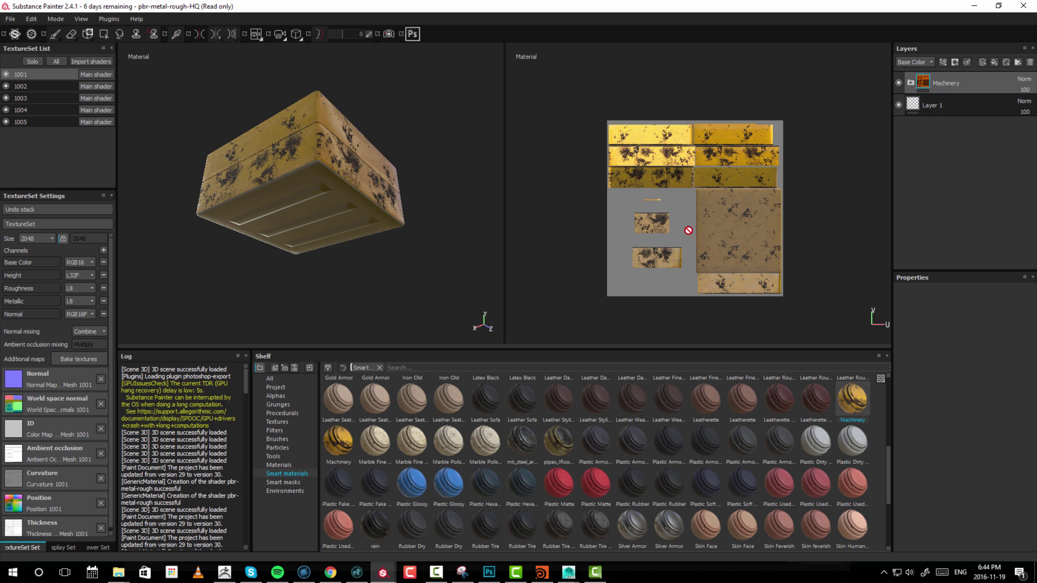
{"action": "left_click", "coordinate": [910, 84]}
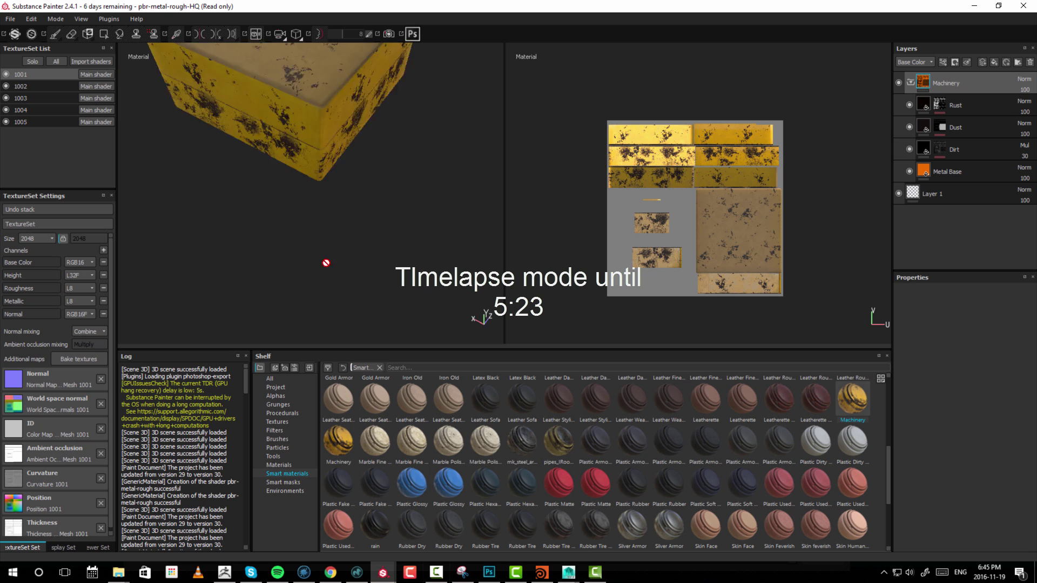
{"action": "left_click_drag", "start_coordinate": [309, 196], "coordinate": [764, 332], "text": "alt"}
Delete the Machinery smart material group from texture set 1001.
{"action": "scroll", "coordinate": [594, 459], "scroll_direction": "down", "scroll_amount": 4}
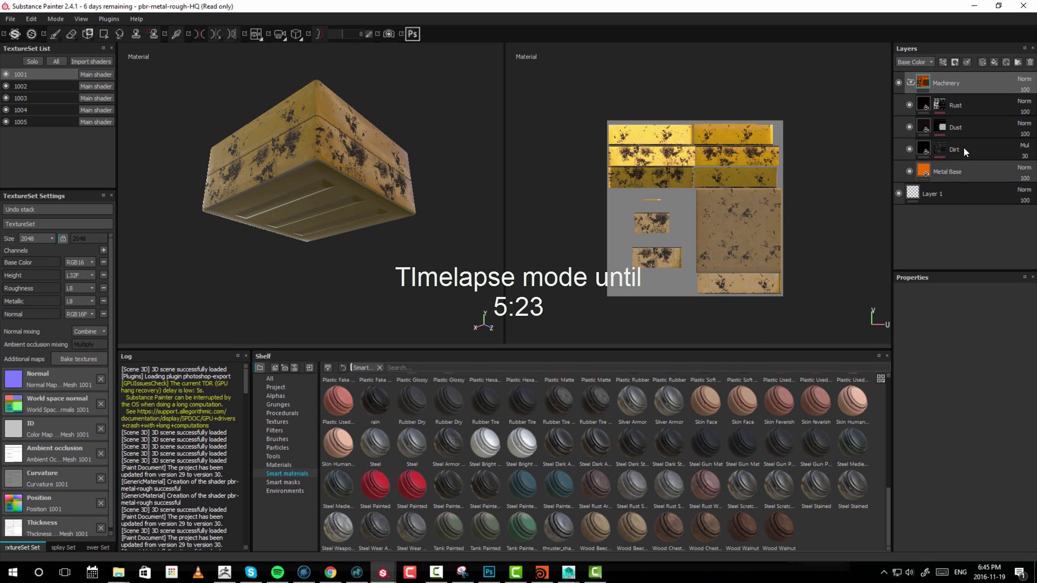
{"action": "key", "text": "Delete"}
Try the thruster_shader smart material on texture set 1001 and undo it.
{"action": "scroll", "coordinate": [501, 400], "scroll_direction": "up", "scroll_amount": 10}
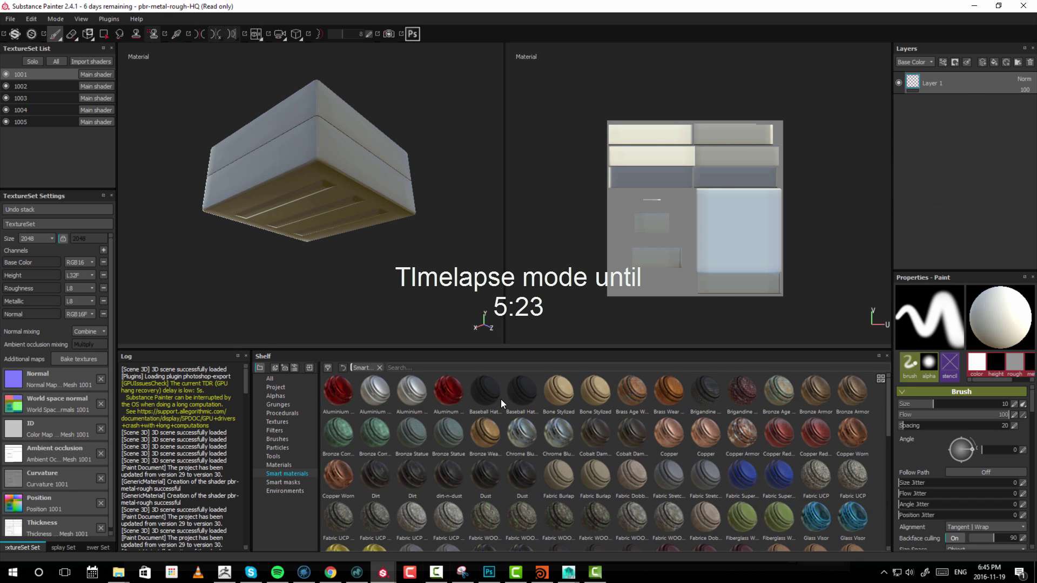
{"action": "scroll", "coordinate": [327, 446], "scroll_direction": "down", "scroll_amount": 10}
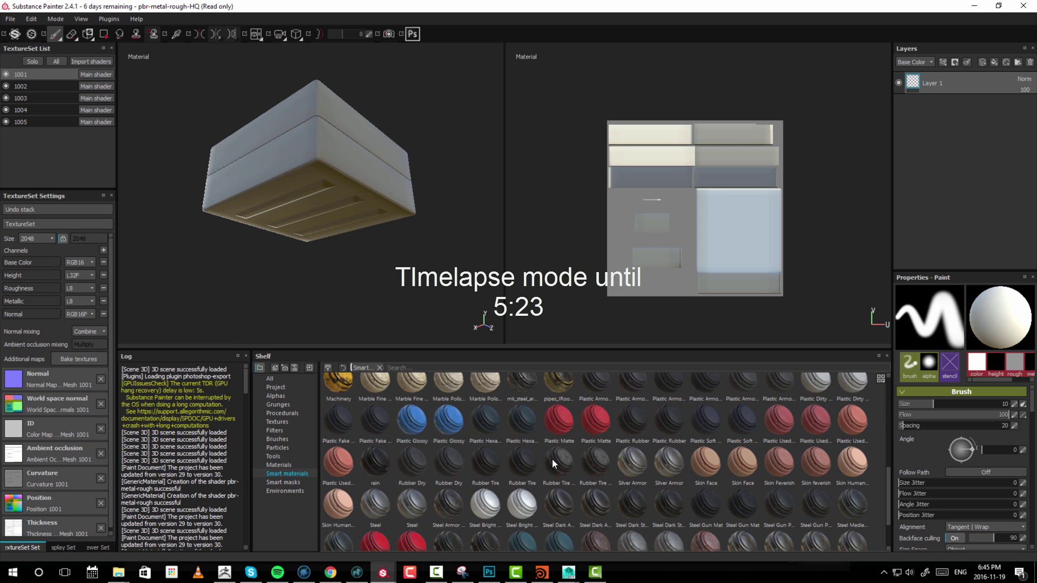
{"action": "left_click_drag", "start_coordinate": [561, 532], "coordinate": [958, 81]}
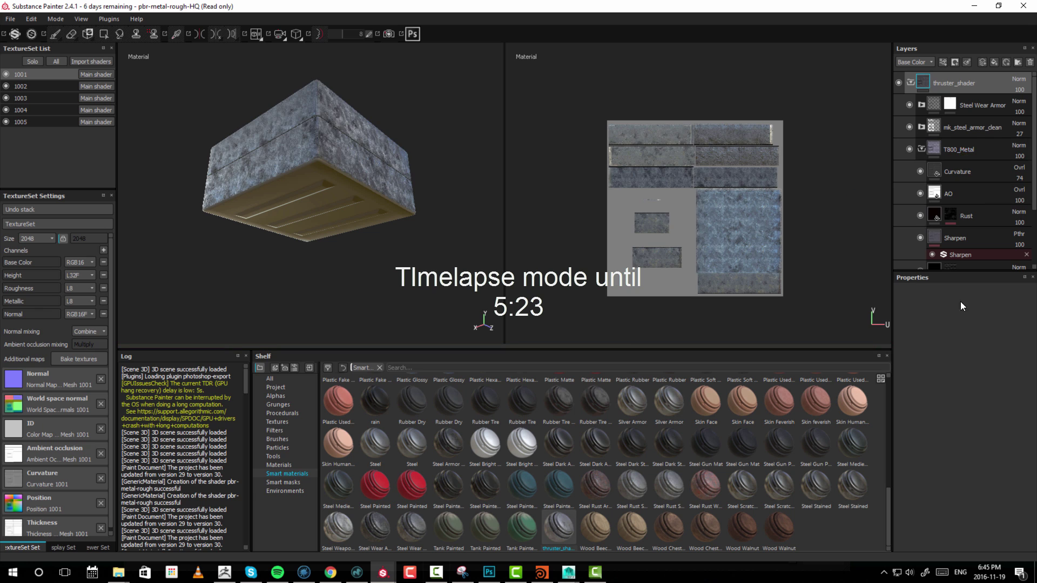
{"action": "key", "text": "ctrl+z"}
Apply the red Steel Painted smart material to texture set 1001 and inspect the box from above and below.
{"action": "mouse_move", "coordinate": [412, 484]}
{"action": "left_mouse_down"}
{"action": "mouse_move", "coordinate": [914, 178]}
{"action": "mouse_move", "coordinate": [918, 97]}
{"action": "left_mouse_up"}
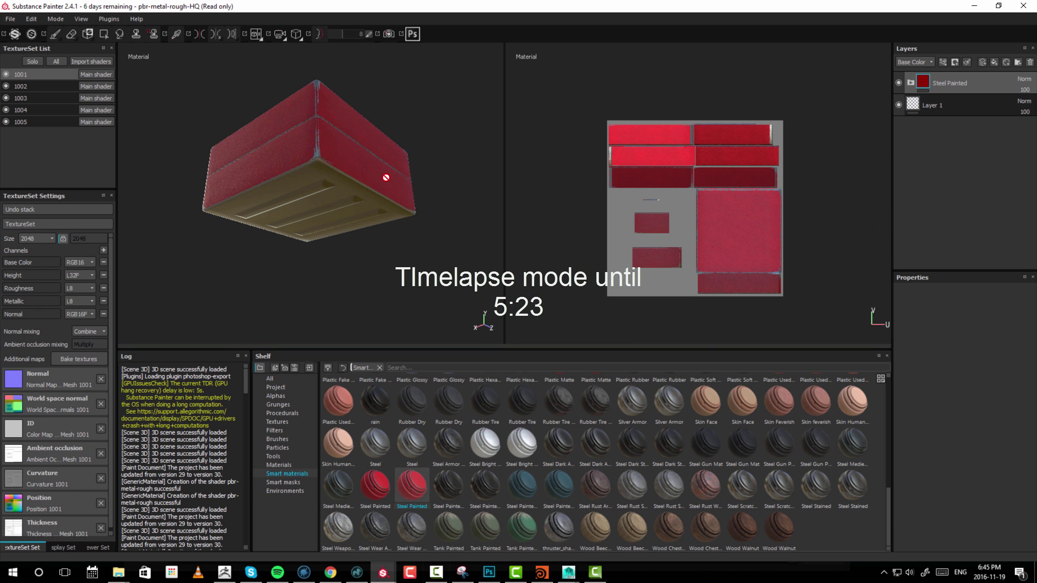
{"action": "left_click_drag", "start_coordinate": [386, 178], "coordinate": [271, 215], "text": "alt"}
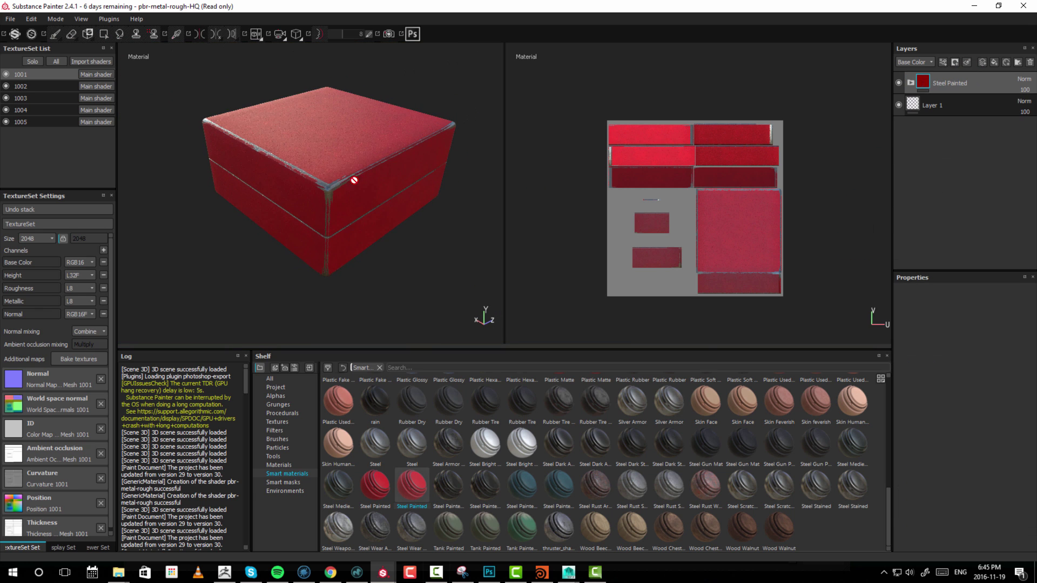
{"action": "left_click_drag", "start_coordinate": [355, 180], "coordinate": [545, 162], "text": "alt"}
{"action": "left_click_drag", "start_coordinate": [327, 269], "coordinate": [287, 153], "text": "alt"}
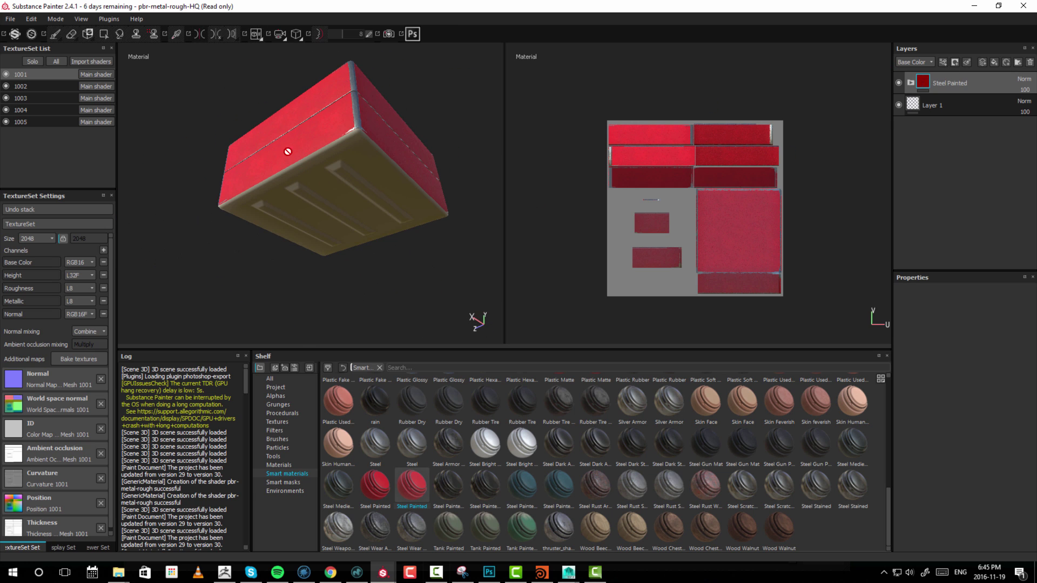
Apply the red Steel Painted smart material to each of the texture sets 1002, 1003, 1004 and 1005.
{"action": "left_click", "coordinate": [29, 87]}
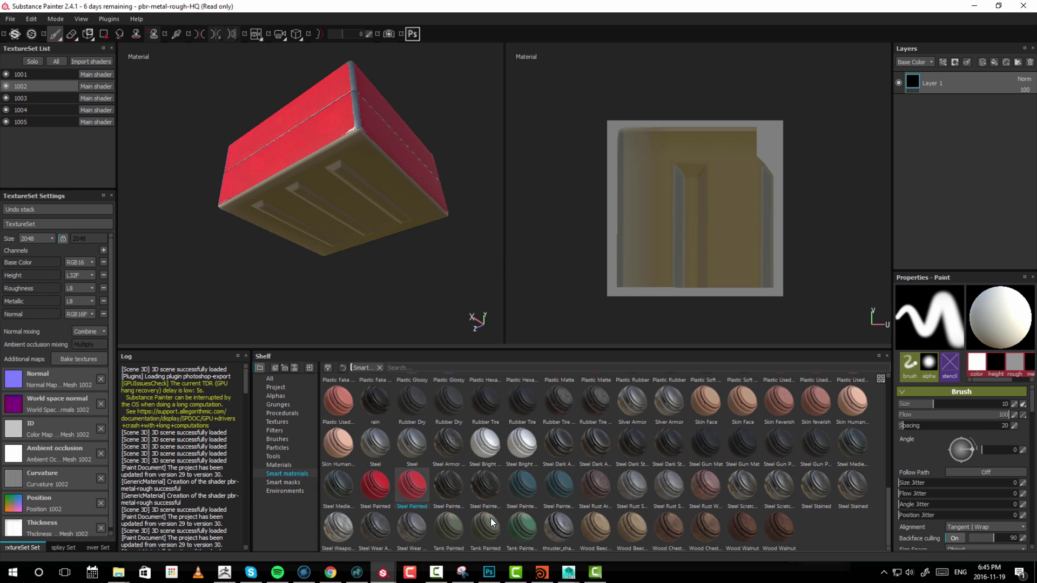
{"action": "left_click_drag", "start_coordinate": [411, 485], "coordinate": [946, 75]}
{"action": "left_click", "coordinate": [50, 97]}
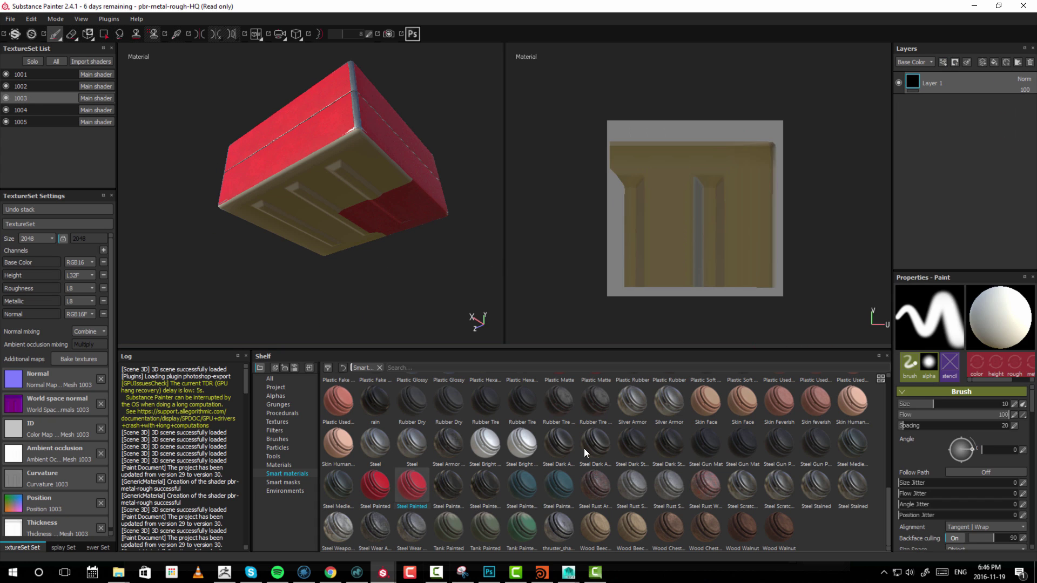
{"action": "mouse_move", "coordinate": [412, 484]}
{"action": "left_mouse_down"}
{"action": "mouse_move", "coordinate": [647, 352]}
{"action": "mouse_move", "coordinate": [940, 73]}
{"action": "left_mouse_up"}
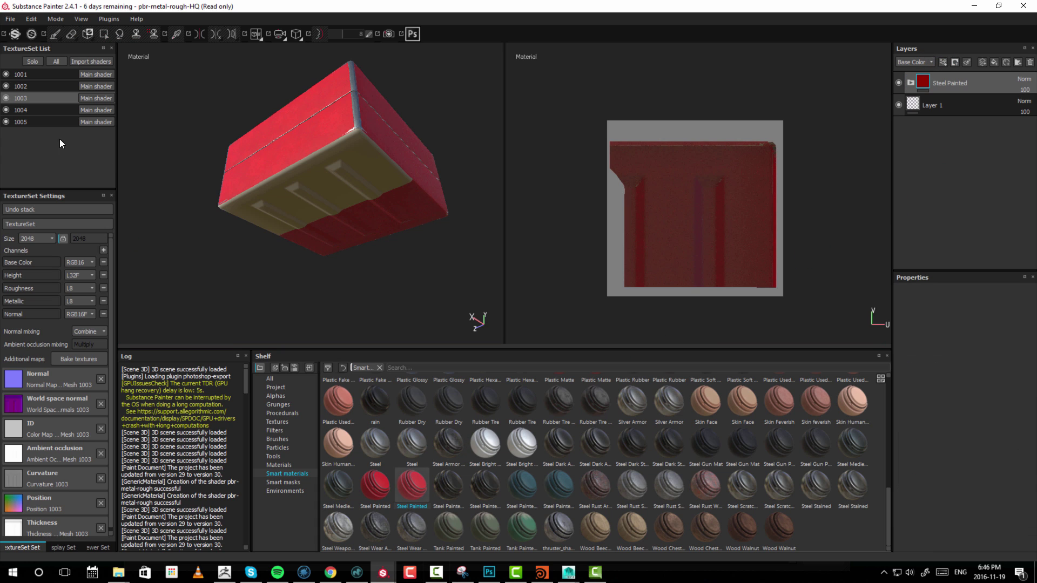
{"action": "left_click", "coordinate": [26, 108]}
{"action": "mouse_move", "coordinate": [418, 469]}
{"action": "left_mouse_down"}
{"action": "mouse_move", "coordinate": [732, 323]}
{"action": "mouse_move", "coordinate": [937, 81]}
{"action": "left_mouse_up"}
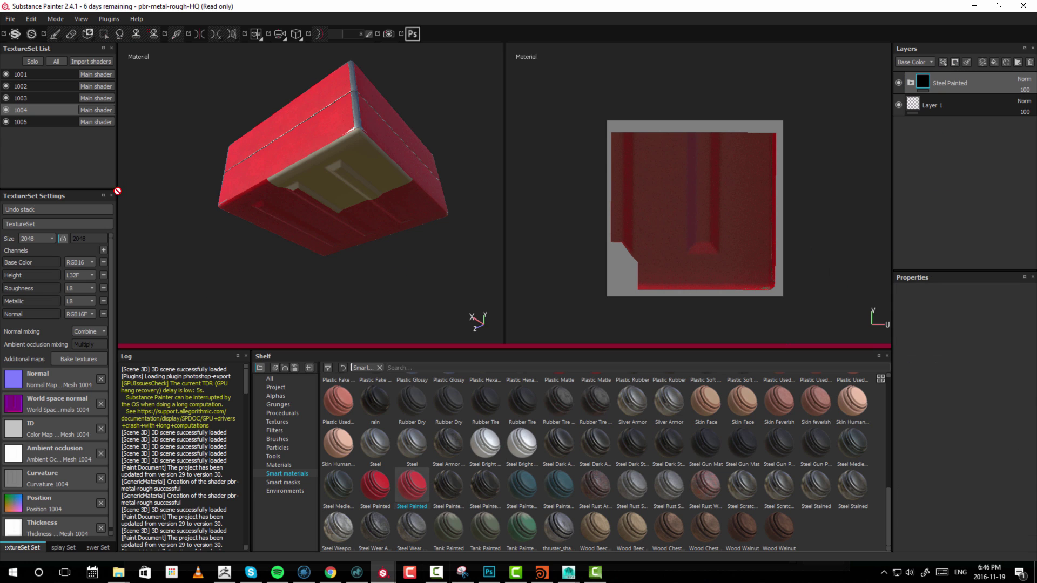
{"action": "left_click", "coordinate": [36, 123]}
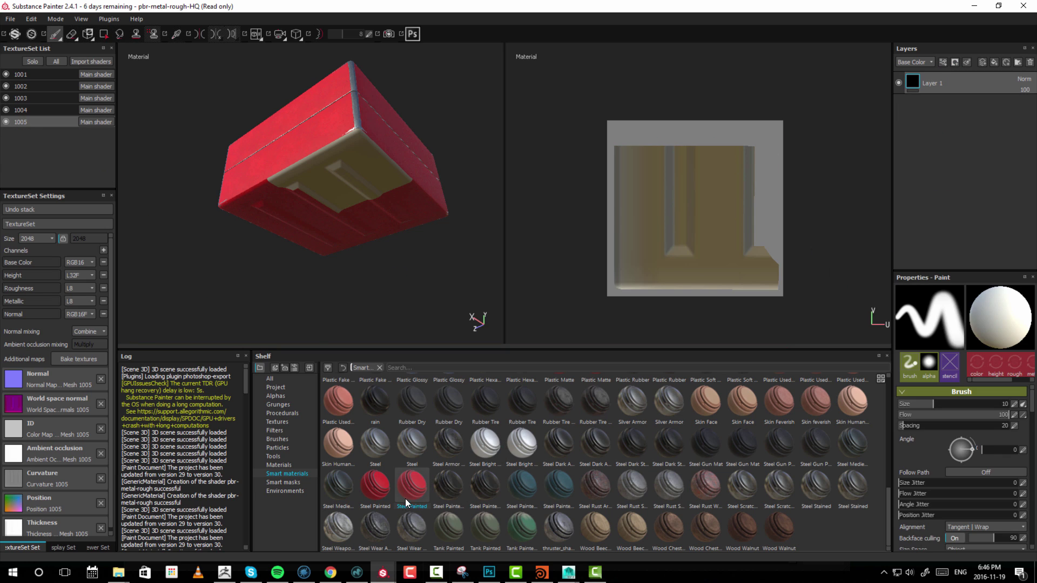
{"action": "mouse_move", "coordinate": [406, 502]}
{"action": "left_mouse_down"}
{"action": "mouse_move", "coordinate": [505, 443]}
{"action": "mouse_move", "coordinate": [954, 81]}
{"action": "left_mouse_up"}
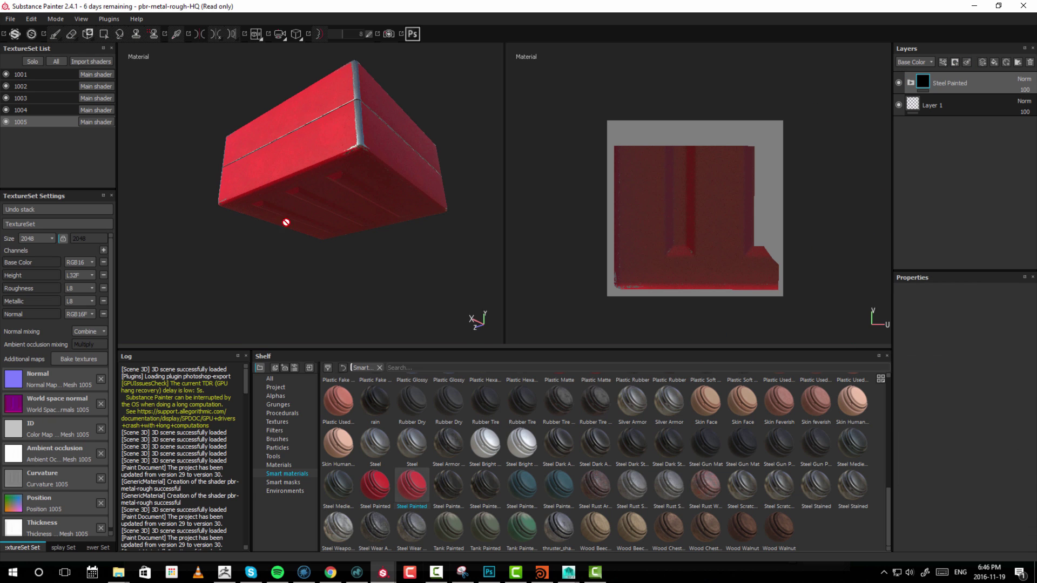
Inspect the fully painted box from all sides and add a paint layer above Steel Painted on texture set 1005.
{"action": "left_click_drag", "start_coordinate": [287, 221], "coordinate": [341, 248], "text": "alt"}
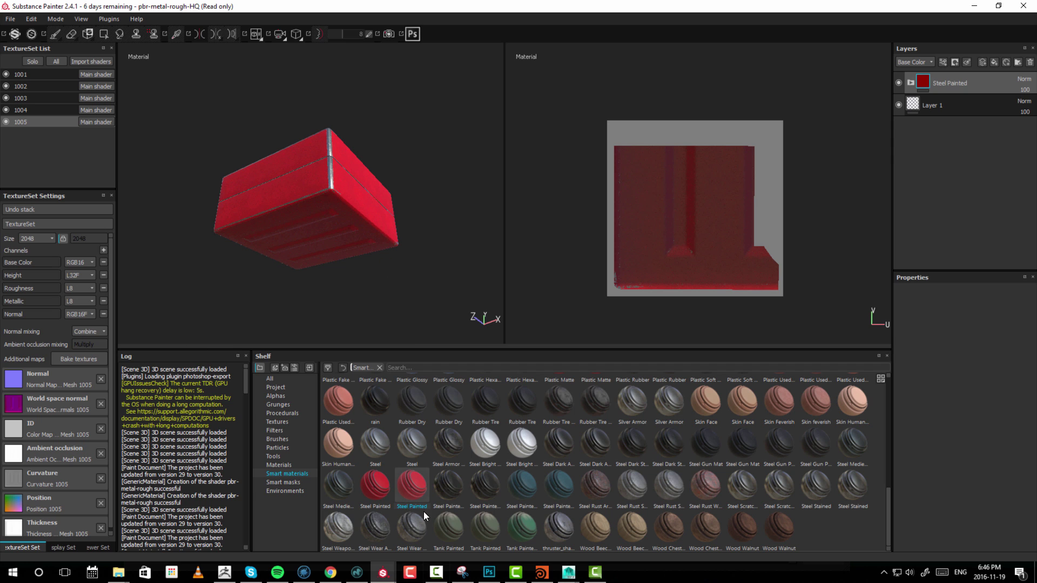
{"action": "mouse_move", "coordinate": [341, 215]}
{"action": "left_mouse_down", "text": "alt"}
{"action": "mouse_move", "coordinate": [273, 177]}
{"action": "mouse_move", "coordinate": [376, 216]}
{"action": "mouse_move", "coordinate": [279, 221]}
{"action": "mouse_move", "coordinate": [394, 192]}
{"action": "mouse_move", "coordinate": [327, 195]}
{"action": "mouse_move", "coordinate": [405, 158]}
{"action": "mouse_move", "coordinate": [464, 176]}
{"action": "mouse_move", "coordinate": [363, 145]}
{"action": "mouse_move", "coordinate": [361, 227]}
{"action": "mouse_move", "coordinate": [380, 298]}
{"action": "mouse_move", "coordinate": [268, 248]}
{"action": "left_mouse_up", "text": "alt"}
{"action": "right_click_drag", "start_coordinate": [267, 248], "coordinate": [319, 139], "text": "alt"}
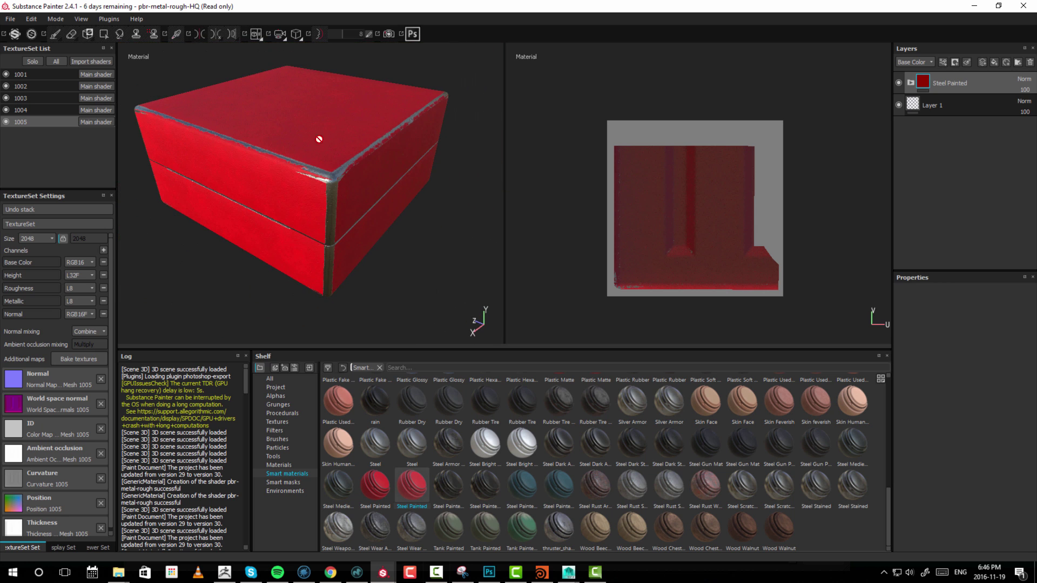
{"action": "left_click_drag", "start_coordinate": [372, 212], "coordinate": [156, 140], "text": "alt"}
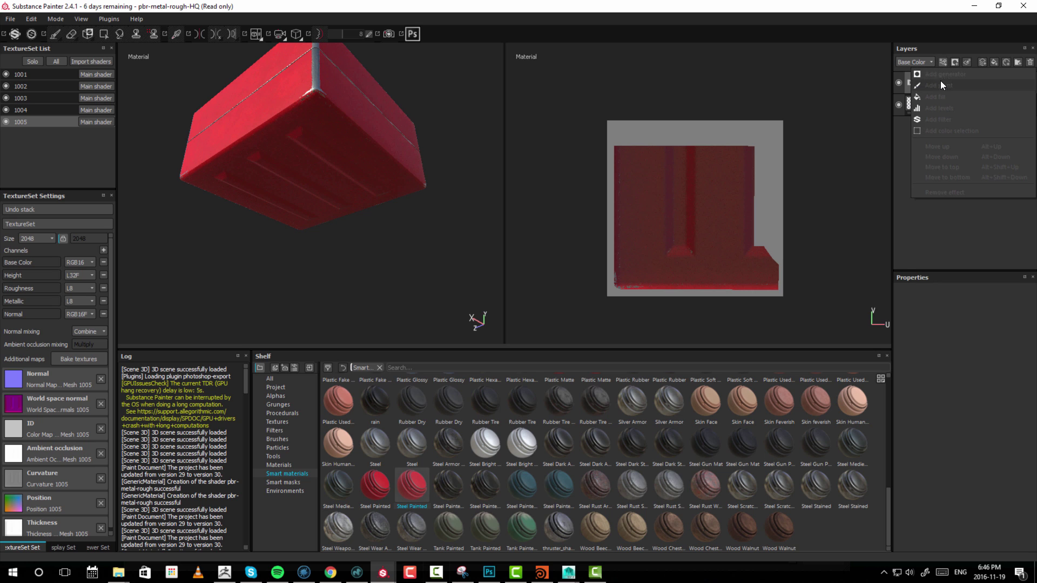
{"action": "left_click", "coordinate": [983, 61]}
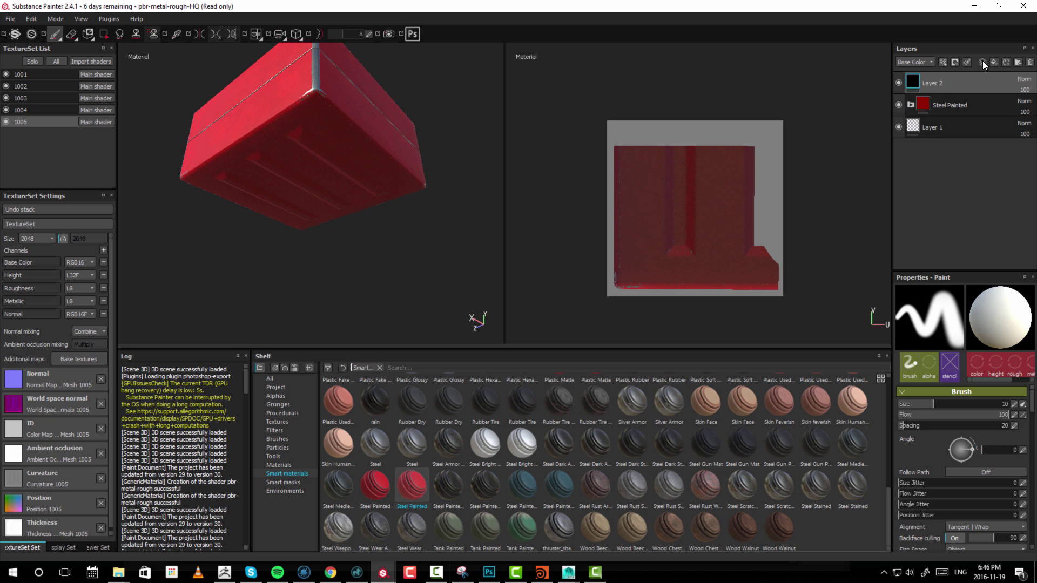
{"action": "left_click_drag", "start_coordinate": [355, 148], "coordinate": [121, 211], "text": "alt"}
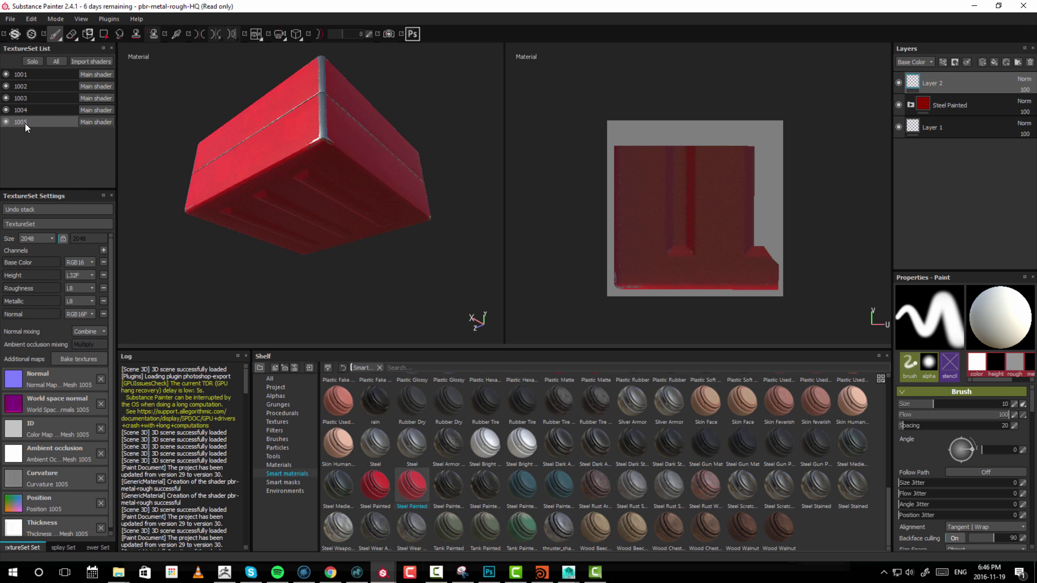
Paint freehand brush strokes across the part of the box's underside that belongs to texture set 1005.
{"action": "left_click", "coordinate": [6, 121]}
{"action": "mouse_move", "coordinate": [332, 241]}
{"action": "left_mouse_down", "text": "alt"}
{"action": "mouse_move", "coordinate": [313, 155]}
{"action": "mouse_move", "coordinate": [342, 155]}
{"action": "mouse_move", "coordinate": [302, 173]}
{"action": "left_mouse_up", "text": "alt"}
{"action": "mouse_move", "coordinate": [294, 176]}
{"action": "left_mouse_down"}
{"action": "mouse_move", "coordinate": [359, 143]}
{"action": "mouse_move", "coordinate": [318, 161]}
{"action": "mouse_move", "coordinate": [262, 152]}
{"action": "mouse_move", "coordinate": [357, 133]}
{"action": "mouse_move", "coordinate": [351, 181]}
{"action": "mouse_move", "coordinate": [335, 194]}
{"action": "mouse_move", "coordinate": [324, 178]}
{"action": "mouse_move", "coordinate": [291, 210]}
{"action": "mouse_move", "coordinate": [313, 181]}
{"action": "mouse_move", "coordinate": [373, 199]}
{"action": "mouse_move", "coordinate": [446, 165]}
{"action": "left_mouse_up"}
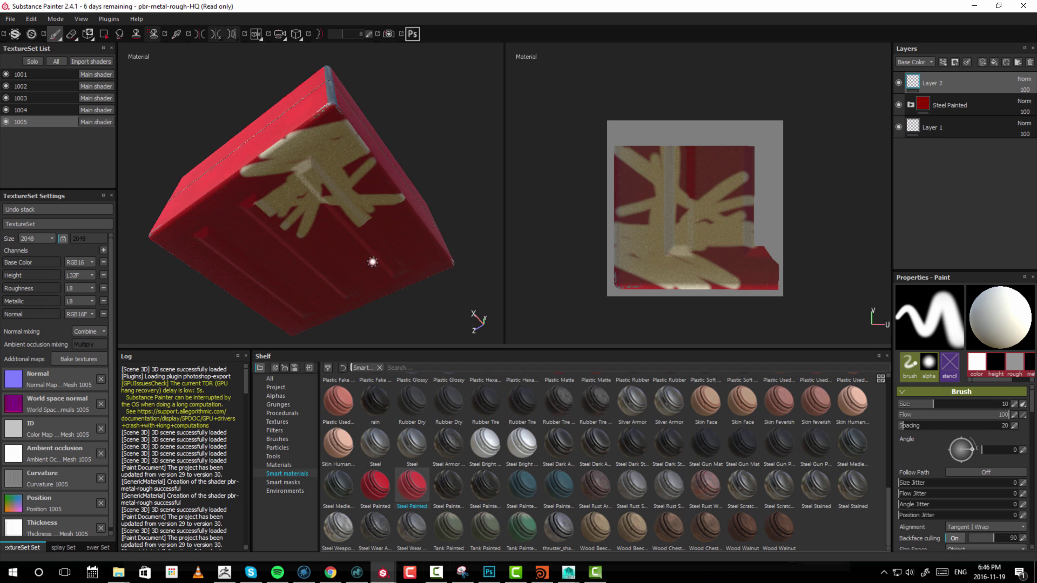
{"action": "left_click_drag", "start_coordinate": [383, 239], "coordinate": [400, 265], "text": "alt"}
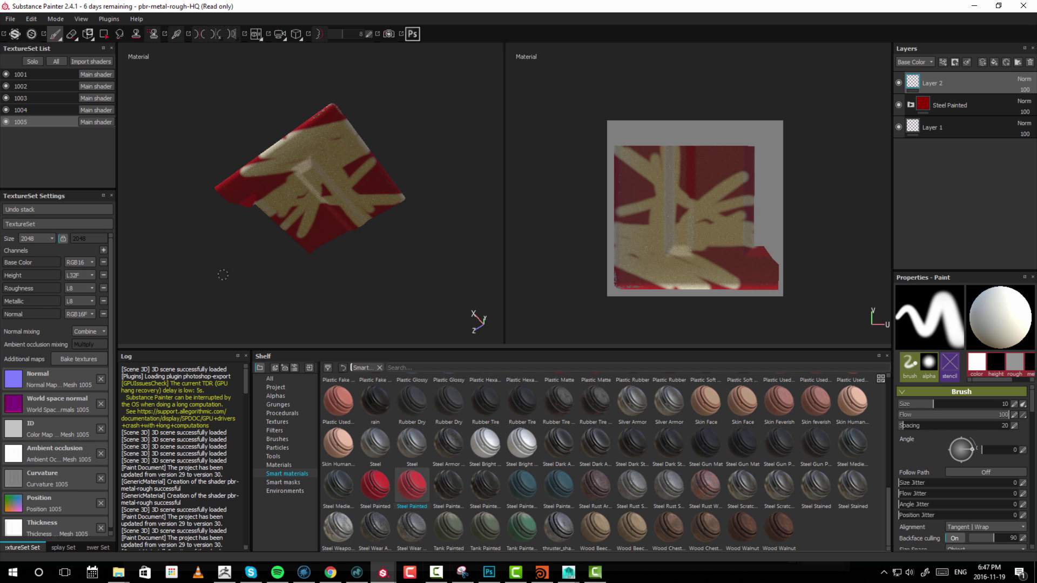
{"action": "left_click_drag", "start_coordinate": [421, 92], "coordinate": [400, 125], "text": "alt"}
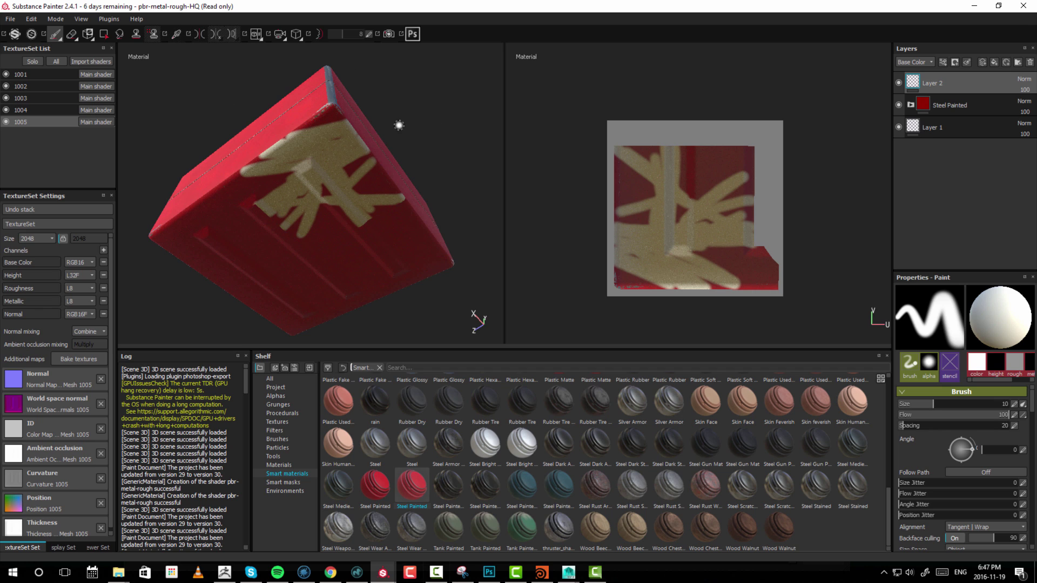
Add a layer at the top of texture set 1004's stack and paint strokes continuing the existing ones on the underside.
{"action": "left_click", "coordinate": [31, 110]}
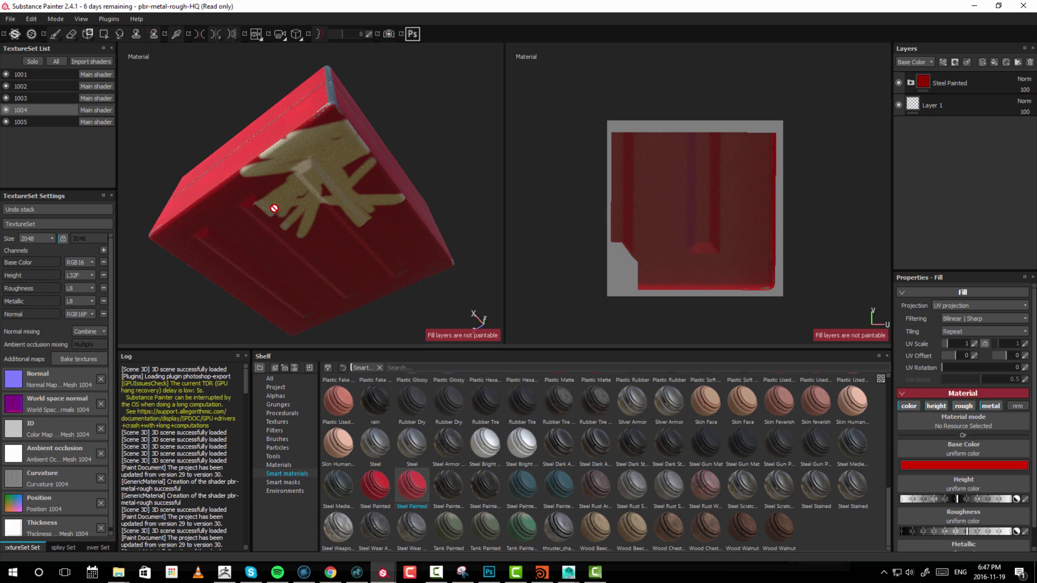
{"action": "left_click", "coordinate": [982, 63]}
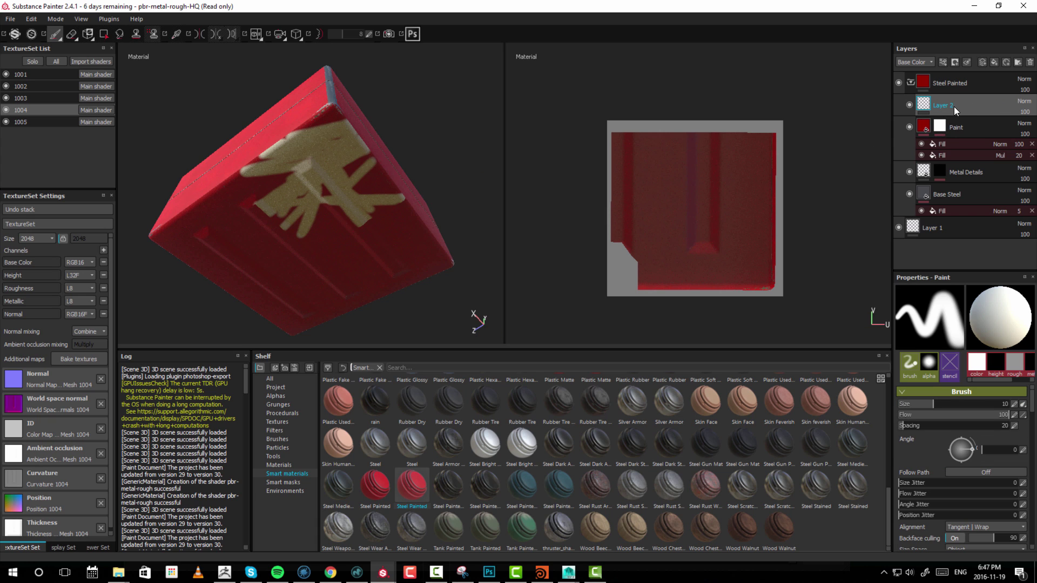
{"action": "mouse_move", "coordinate": [953, 106]}
{"action": "left_mouse_down"}
{"action": "mouse_move", "coordinate": [963, 82]}
{"action": "mouse_move", "coordinate": [953, 74]}
{"action": "left_mouse_up"}
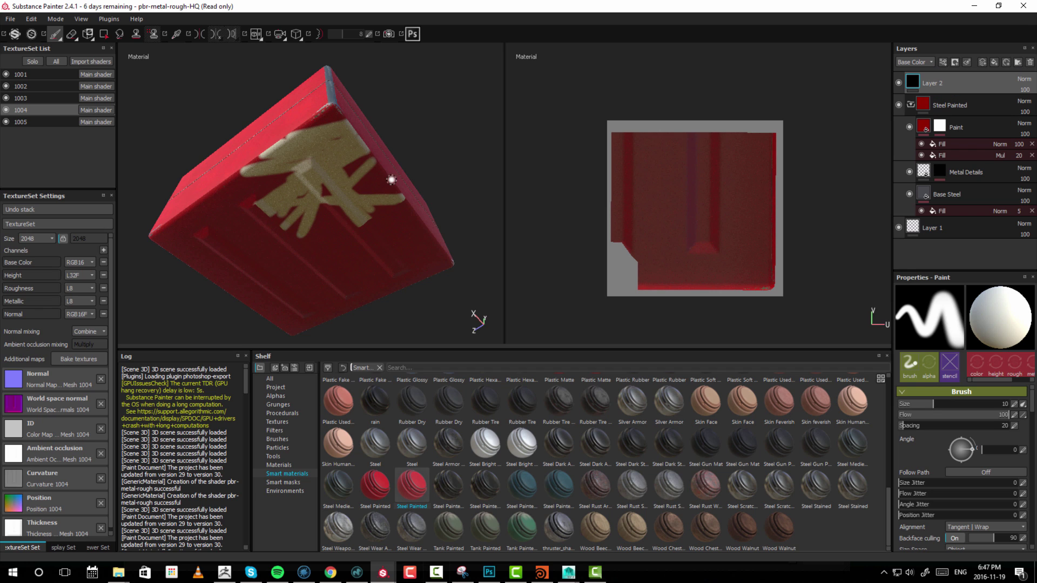
{"action": "mouse_move", "coordinate": [258, 211]}
{"action": "left_mouse_down"}
{"action": "mouse_move", "coordinate": [237, 216]}
{"action": "mouse_move", "coordinate": [254, 215]}
{"action": "mouse_move", "coordinate": [238, 228]}
{"action": "mouse_move", "coordinate": [264, 223]}
{"action": "left_mouse_up"}
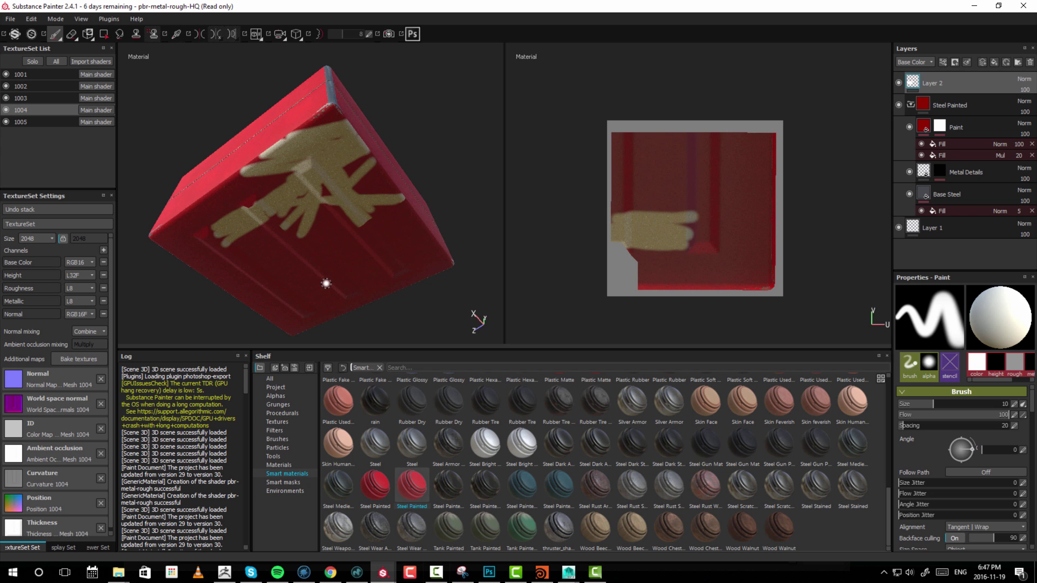
Examine up close how the strokes meet at the border between texture sets 1004 and 1005, with 1005 active.
{"action": "scroll", "coordinate": [310, 248], "scroll_direction": "up", "scroll_amount": 6}
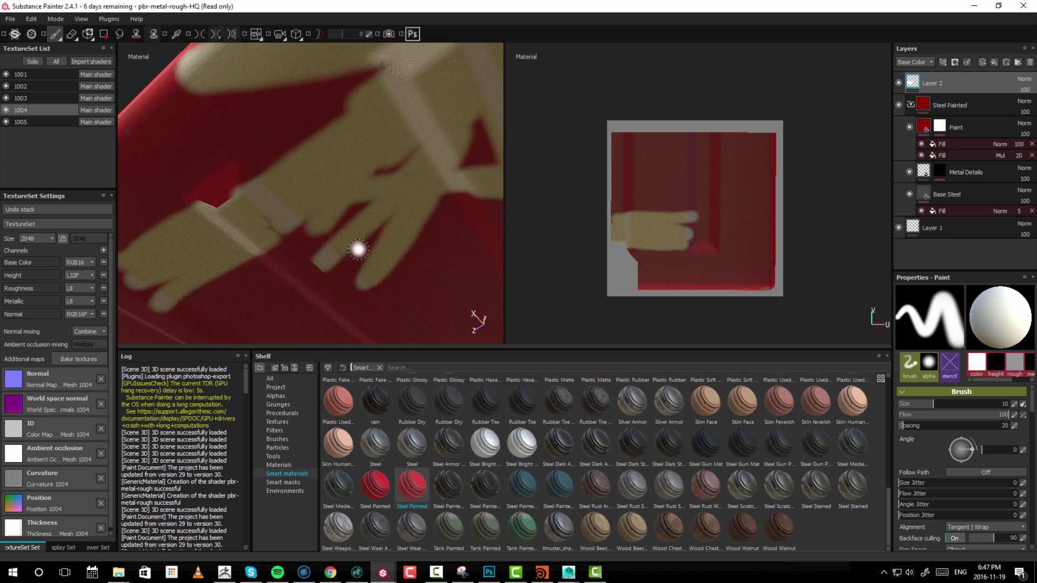
{"action": "left_click_drag", "start_coordinate": [358, 249], "coordinate": [316, 168], "text": "alt"}
{"action": "left_click_drag", "start_coordinate": [301, 204], "coordinate": [324, 294], "text": "alt"}
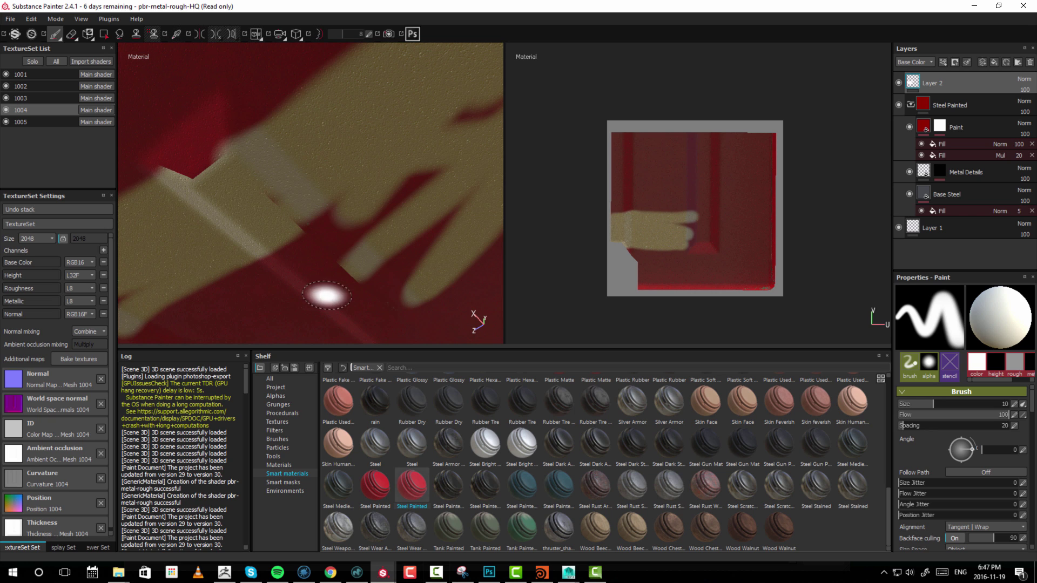
{"action": "left_click", "coordinate": [48, 122]}
{"action": "left_click_drag", "start_coordinate": [261, 197], "coordinate": [274, 214], "text": "alt"}
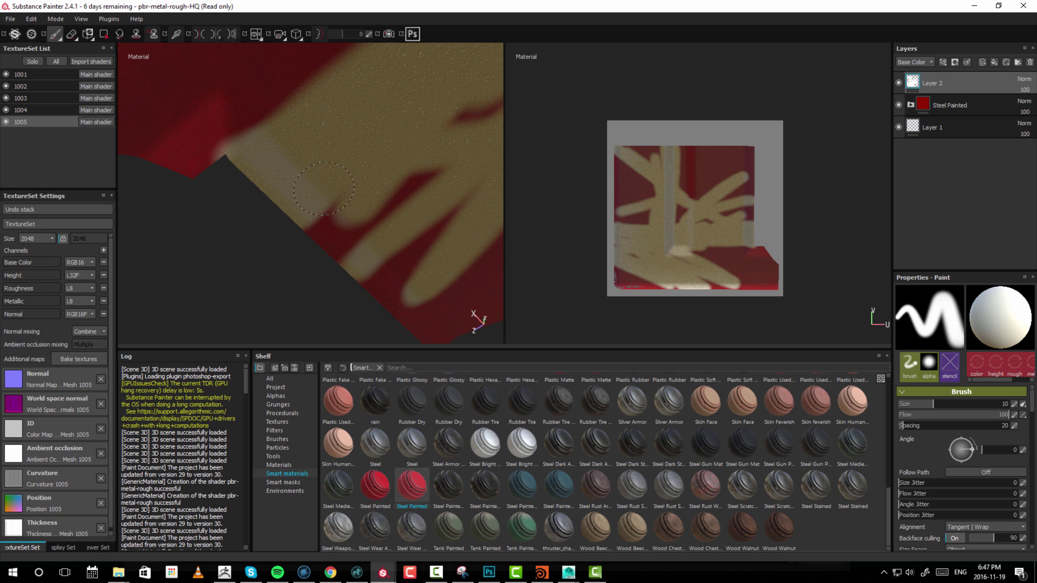
{"action": "mouse_move", "coordinate": [311, 216]}
{"action": "right_mouse_down", "text": "shift"}
{"action": "mouse_move", "coordinate": [232, 266]}
{"action": "mouse_move", "coordinate": [283, 236]}
{"action": "mouse_move", "coordinate": [270, 219]}
{"action": "right_mouse_up", "text": "shift"}
{"action": "mouse_move", "coordinate": [271, 220]}
{"action": "left_mouse_down", "text": "alt"}
{"action": "mouse_move", "coordinate": [331, 185]}
{"action": "mouse_move", "coordinate": [236, 190]}
{"action": "mouse_move", "coordinate": [331, 203]}
{"action": "mouse_move", "coordinate": [280, 202]}
{"action": "mouse_move", "coordinate": [361, 224]}
{"action": "mouse_move", "coordinate": [312, 228]}
{"action": "left_mouse_up", "text": "alt"}
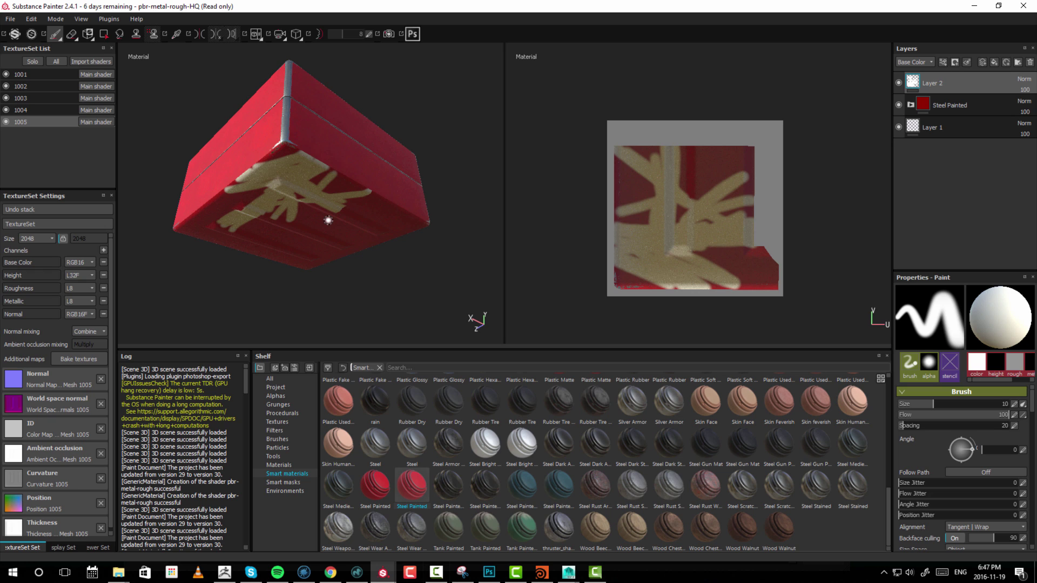
Choose the Burn particle brush and make texture set 1001 active.
{"action": "left_click", "coordinate": [278, 447]}
{"action": "left_click", "coordinate": [368, 394]}
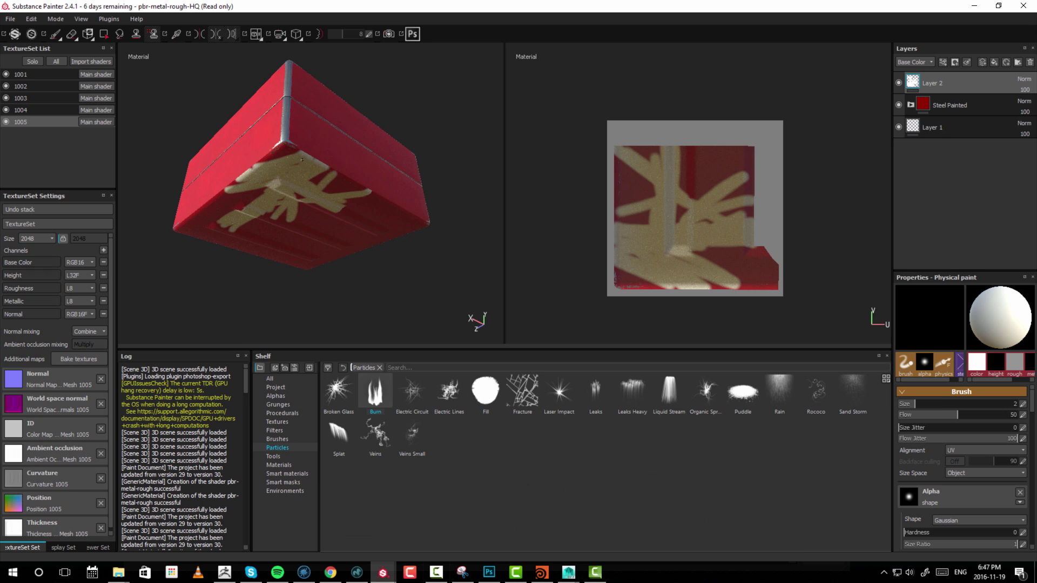
{"action": "right_click", "coordinate": [421, 157], "text": "ctrl+alt"}
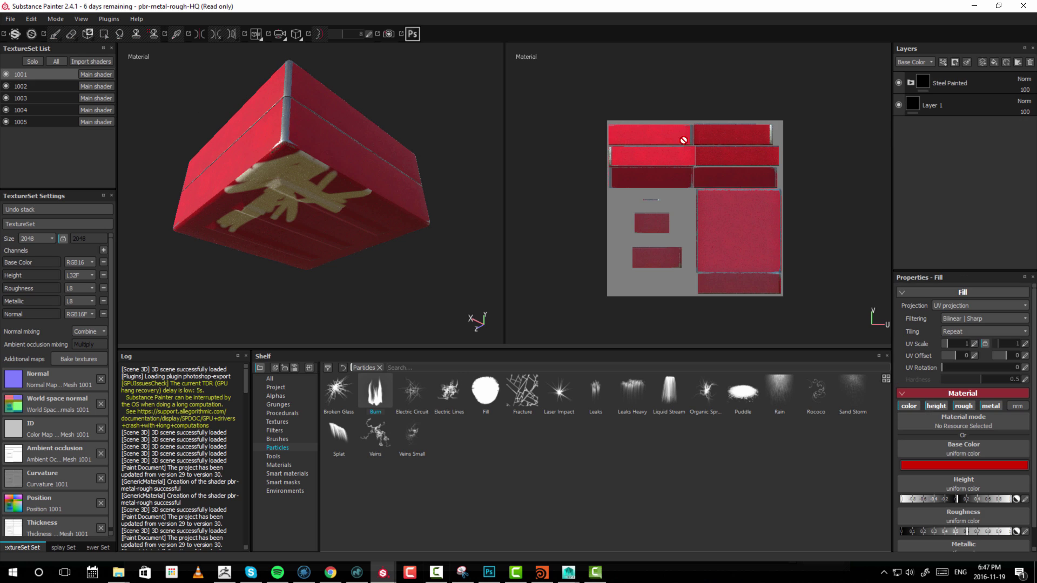
Add a layer at the top of texture set 1001's stack and paint Burn particles across the box's side.
{"action": "left_click", "coordinate": [984, 61]}
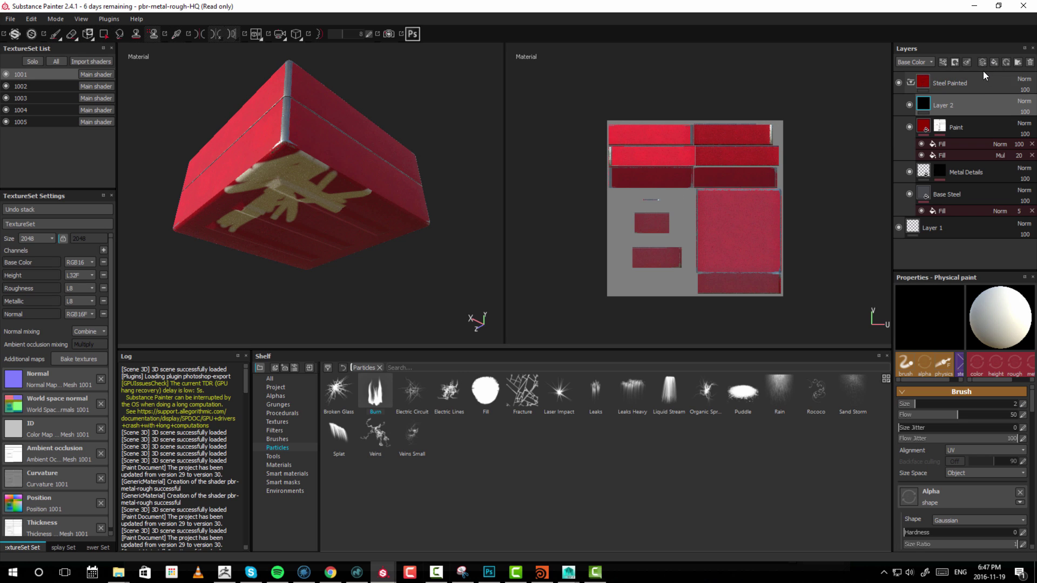
{"action": "left_click_drag", "start_coordinate": [964, 109], "coordinate": [963, 72]}
{"action": "mouse_move", "coordinate": [405, 131]}
{"action": "left_mouse_down", "text": "alt"}
{"action": "mouse_move", "coordinate": [311, 193]}
{"action": "mouse_move", "coordinate": [298, 102]}
{"action": "left_mouse_up", "text": "alt"}
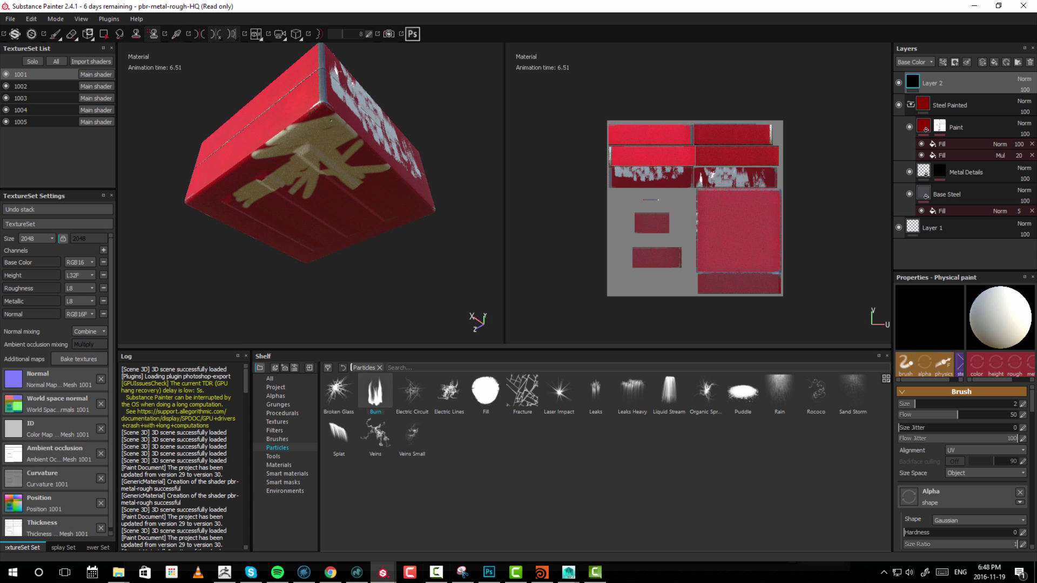
{"action": "left_click", "coordinate": [289, 204]}
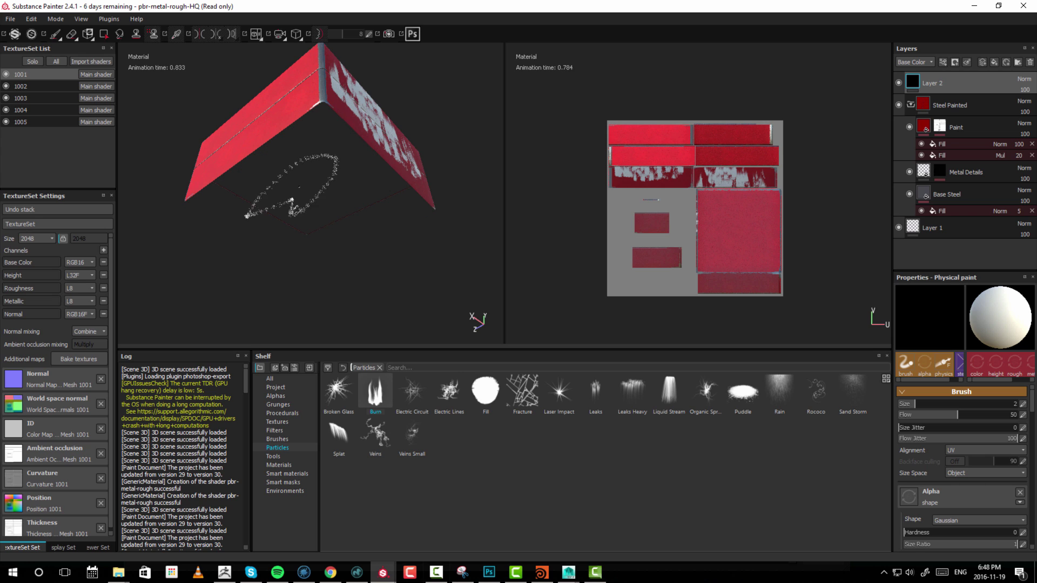
Make texture set 1004 active and hide its part of the box's underside.
{"action": "left_click", "coordinate": [38, 109]}
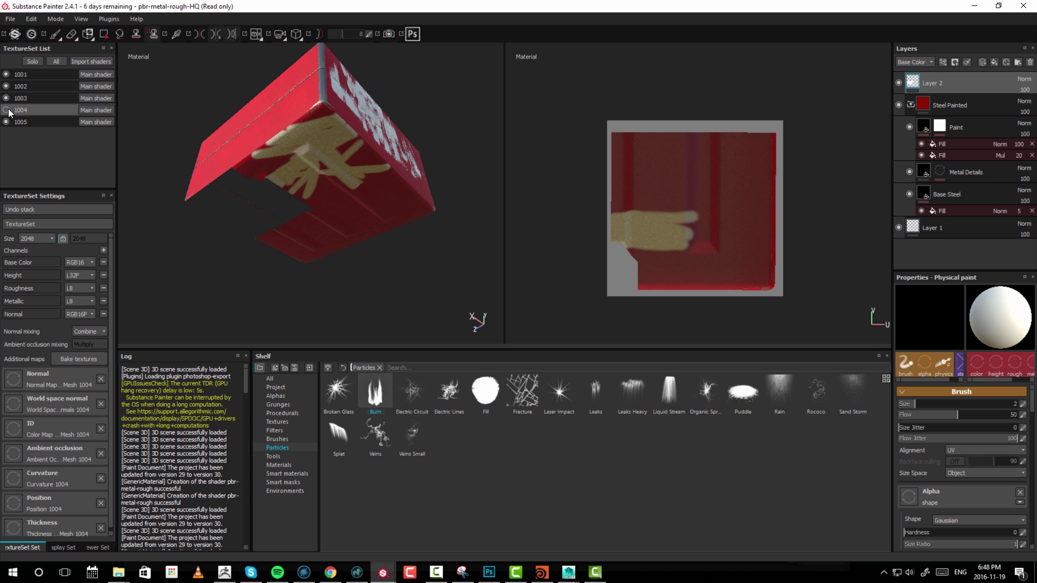
Paint Burn particles on the box's underside with texture set 1004 isolated, and bring the other texture sets back into view.
{"action": "left_click", "coordinate": [251, 208]}
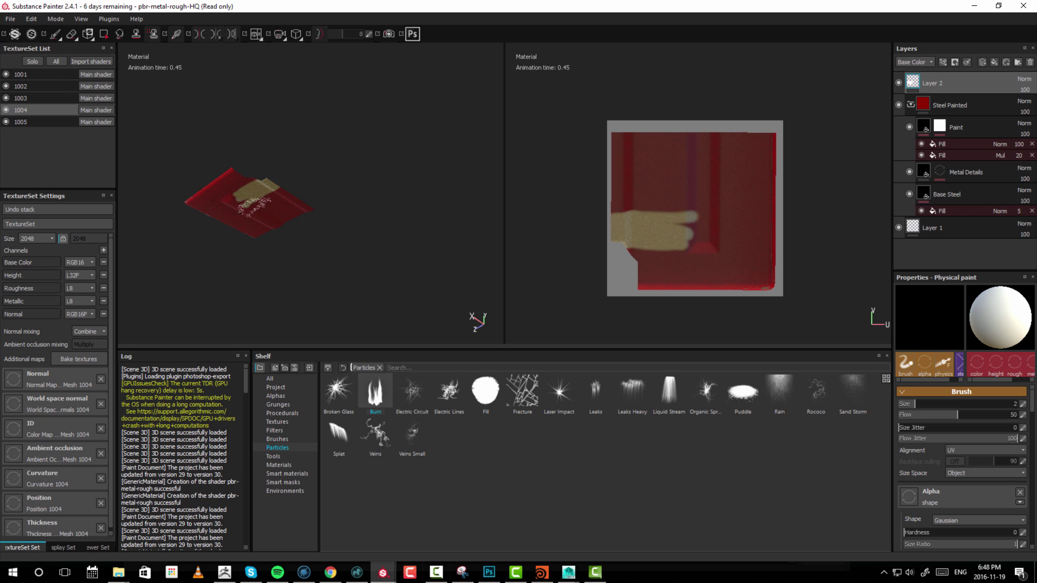
{"action": "key", "text": "alt+q"}
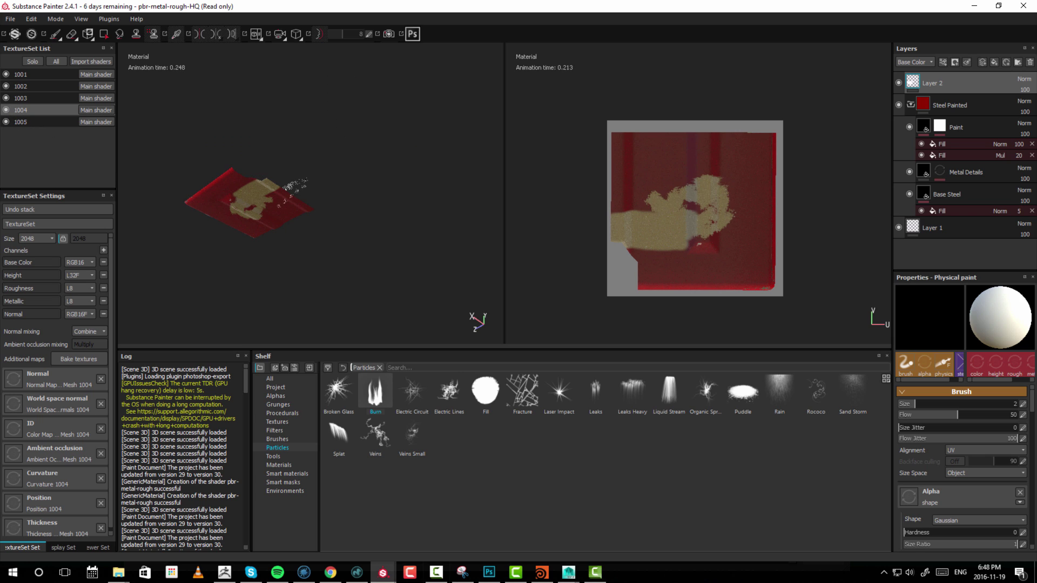
{"action": "key", "text": "alt+q"}
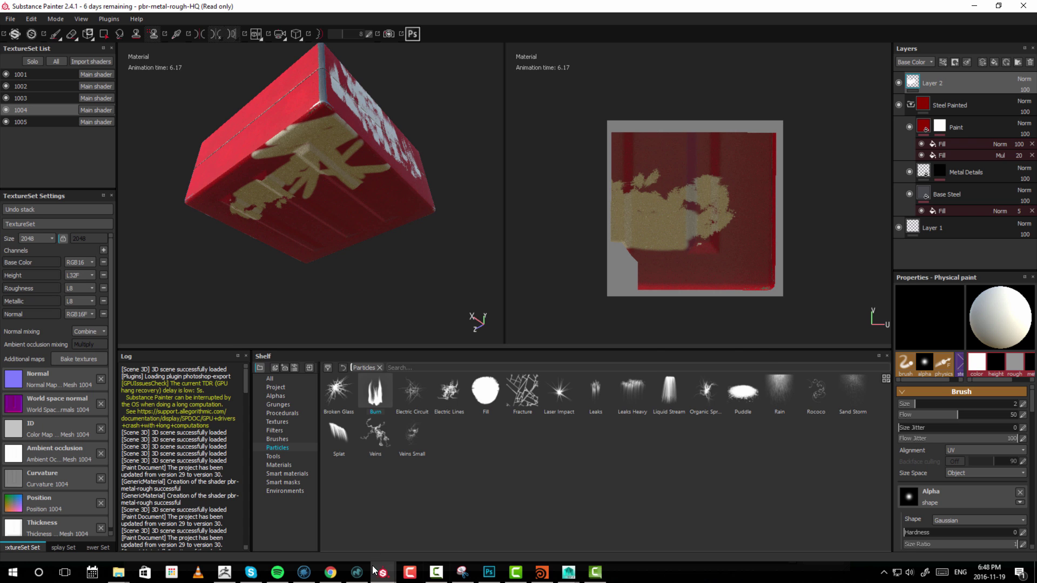
Switch to MODO and save the package_01.fbx scene as package_01.abc in Alembic Format (HDF).
{"action": "left_click", "coordinate": [357, 572]}
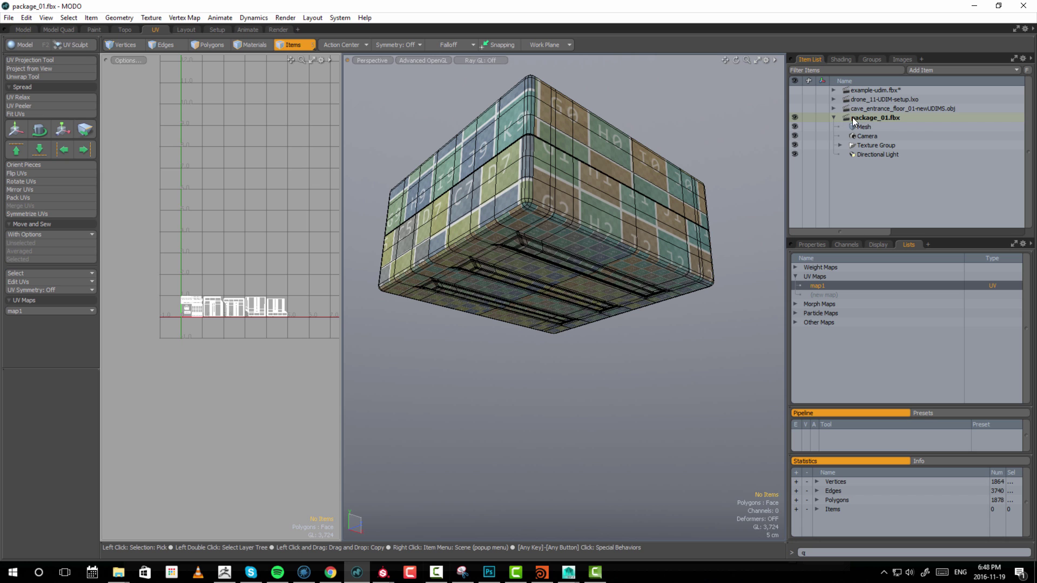
{"action": "right_click", "coordinate": [873, 117]}
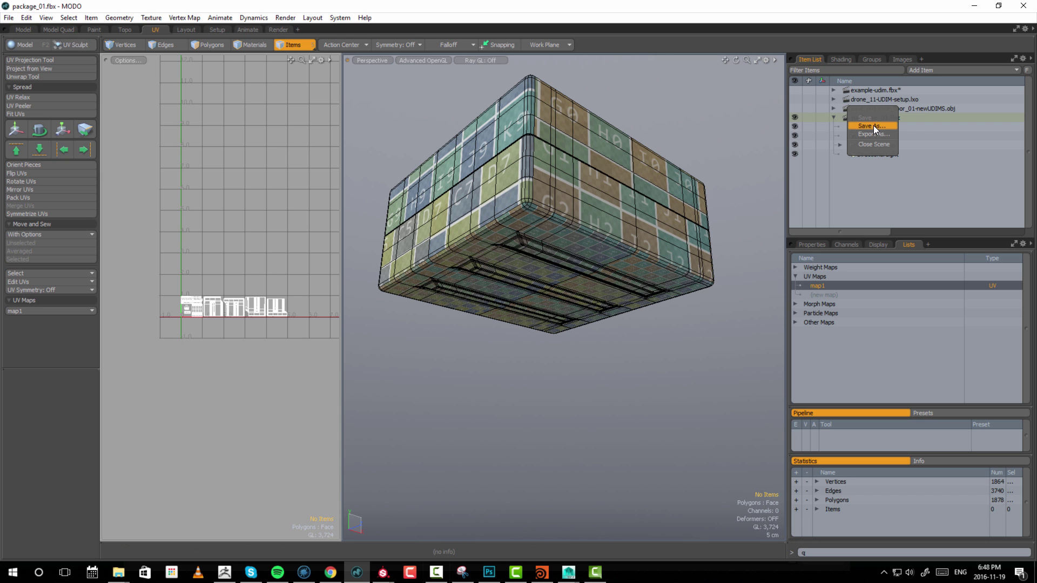
{"action": "left_click", "coordinate": [873, 125]}
{"action": "left_click", "coordinate": [259, 479]}
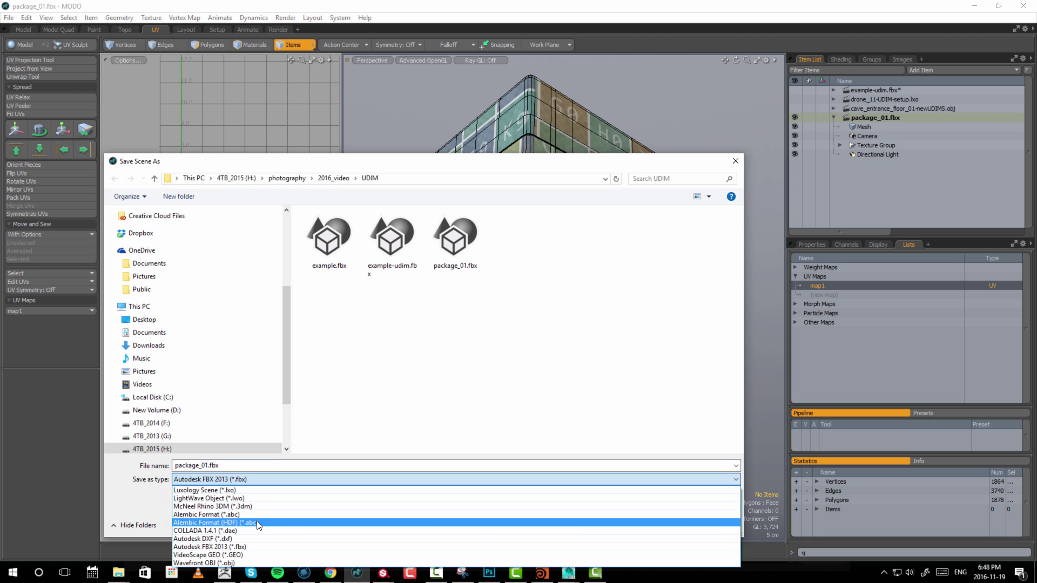
{"action": "left_click", "coordinate": [257, 522]}
{"action": "double_click", "coordinate": [220, 465]}
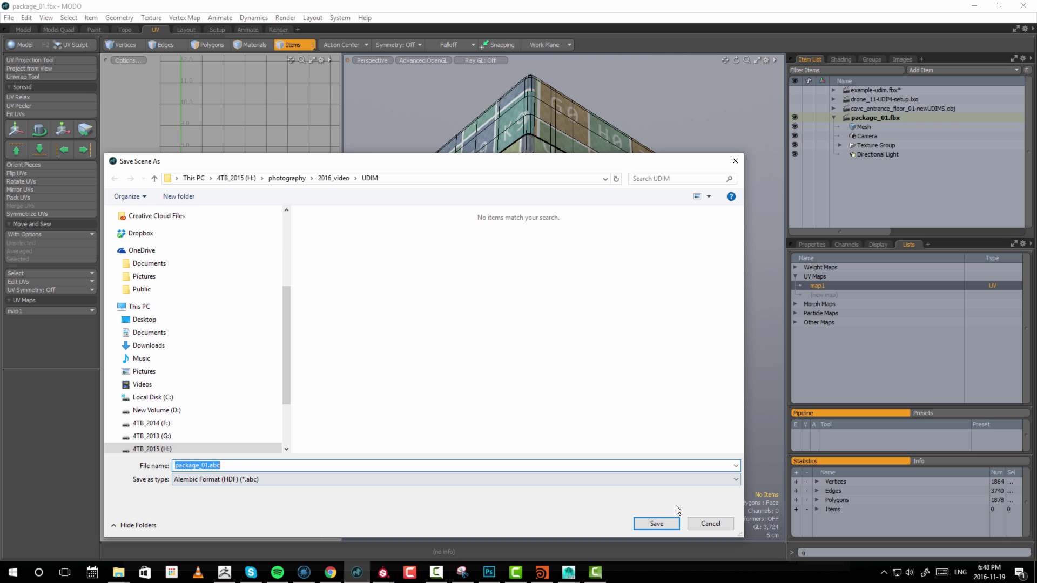
{"action": "left_click", "coordinate": [655, 523]}
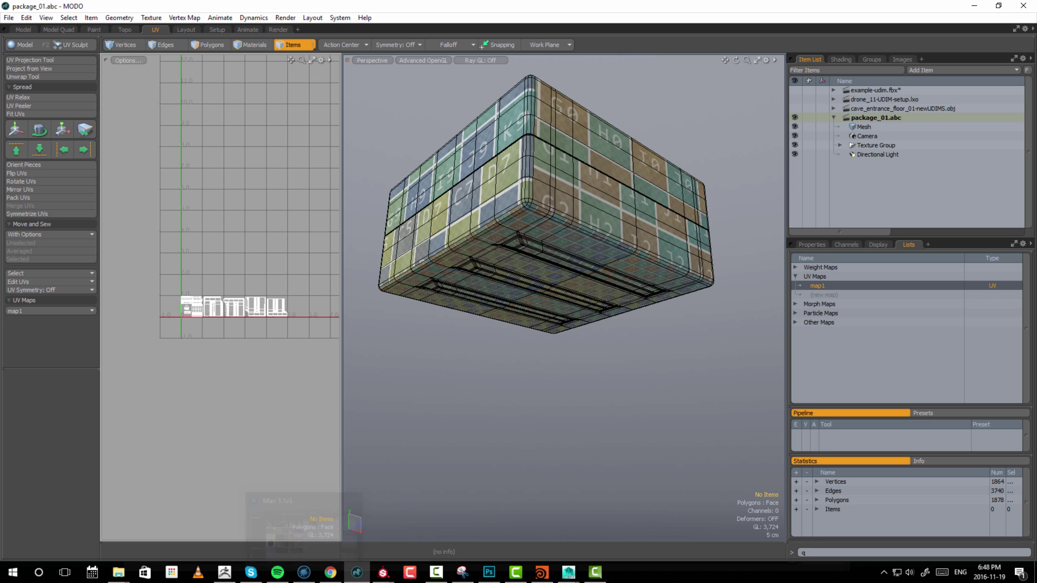
Switch to Mari and create a project named package with package_01.abc as its geometry.
{"action": "left_click", "coordinate": [356, 572]}
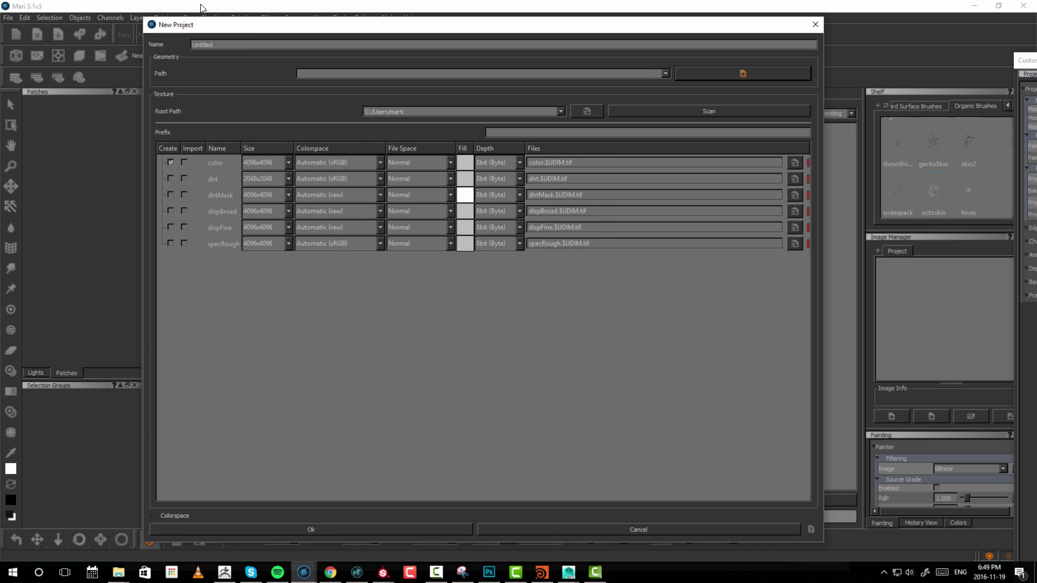
{"action": "double_click", "coordinate": [213, 39]}
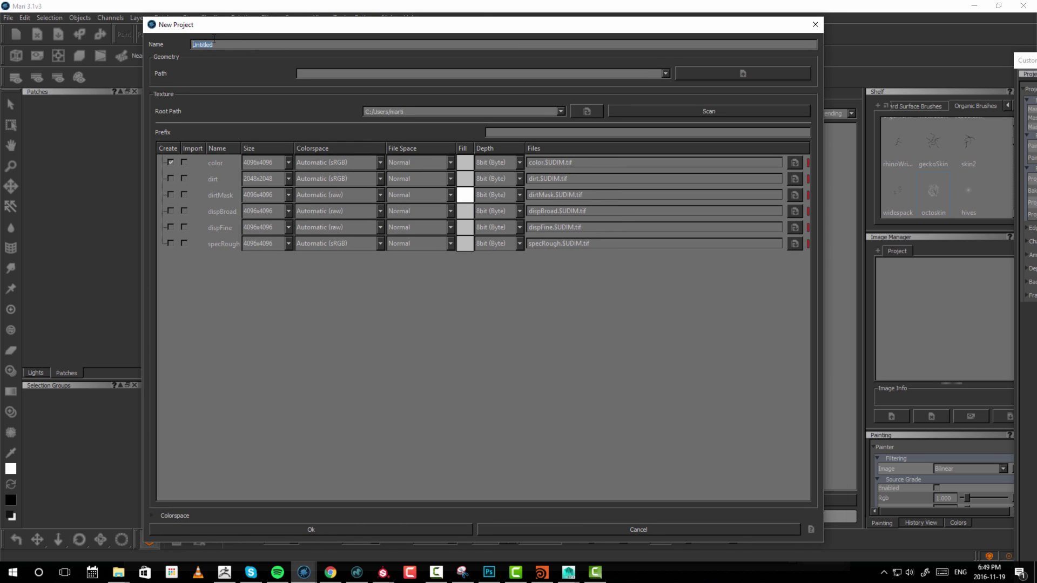
{"action": "type", "text": "te"}
{"action": "left_click", "coordinate": [734, 76]}
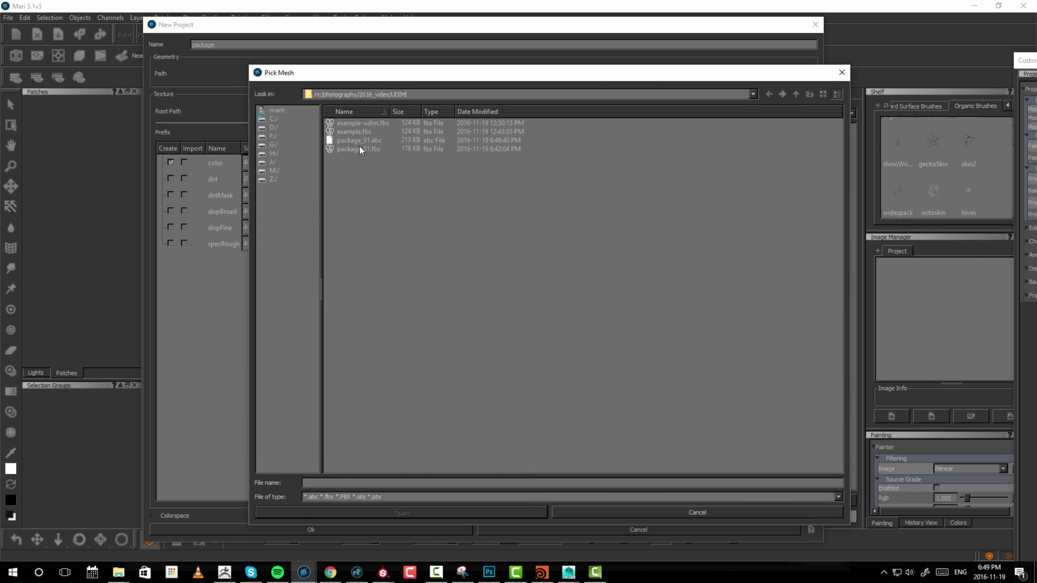
{"action": "left_click", "coordinate": [352, 141]}
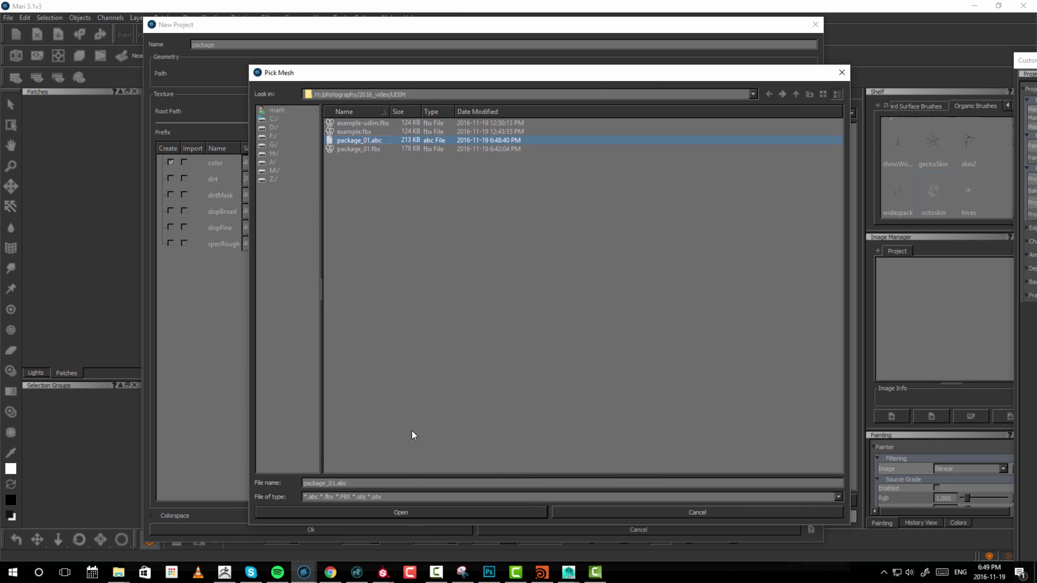
{"action": "left_click", "coordinate": [433, 512]}
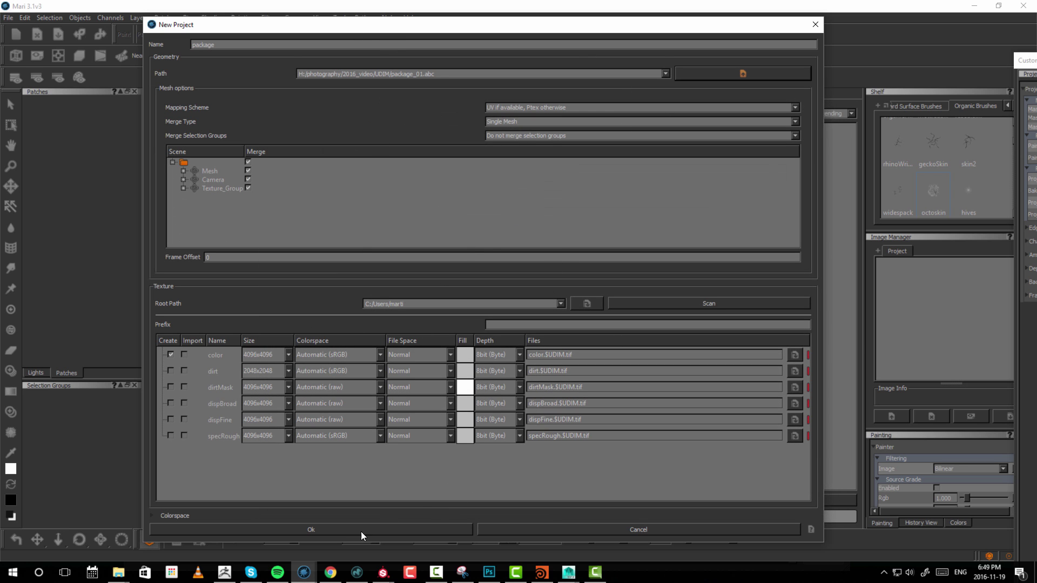
{"action": "left_click", "coordinate": [311, 529]}
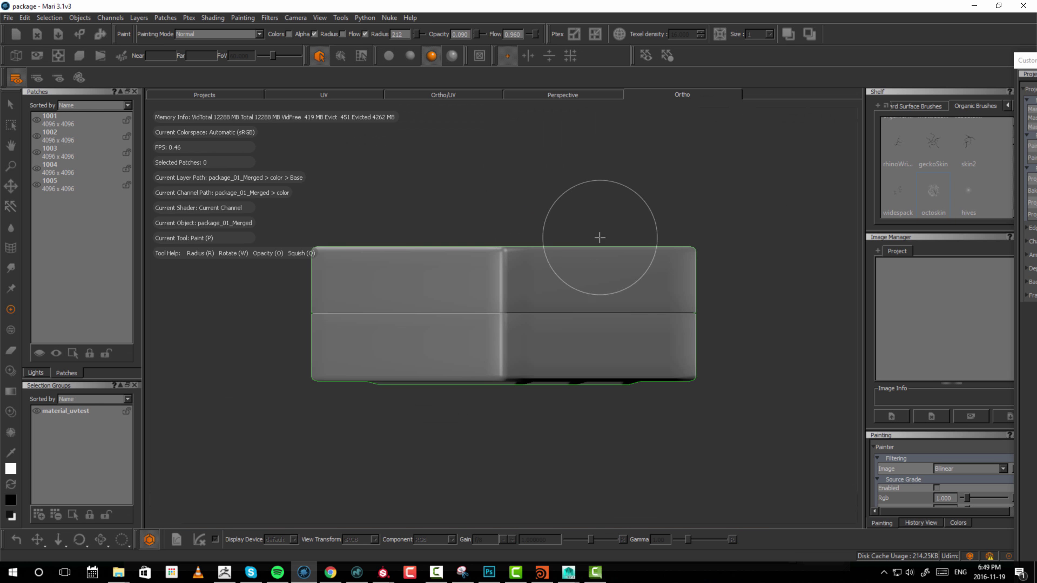
Examine the imported box from below and its UV layout across patches 1001 to 1005.
{"action": "middle_click_drag", "start_coordinate": [655, 371], "coordinate": [460, 245]}
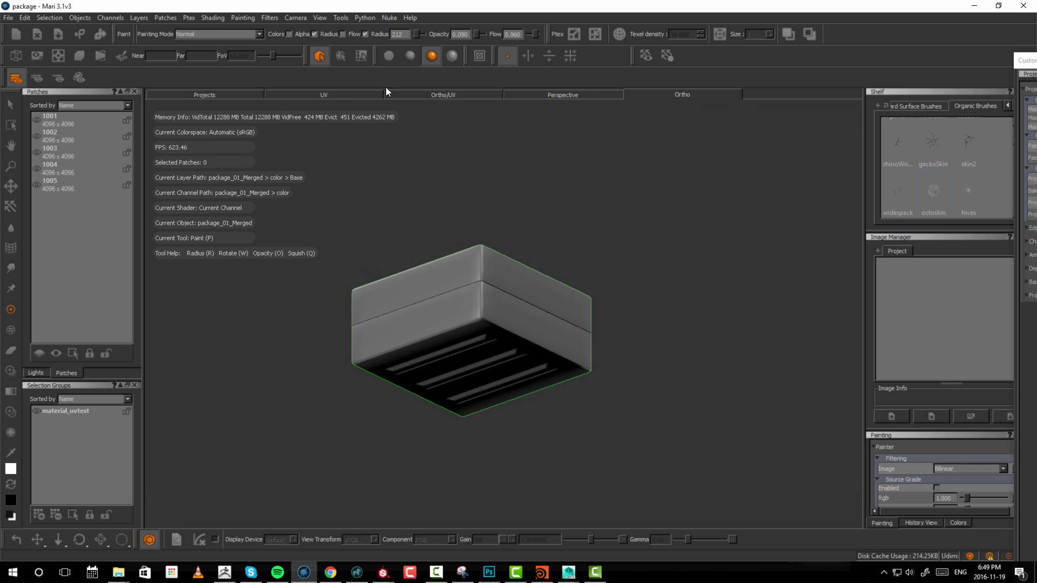
{"action": "left_click", "coordinate": [334, 95]}
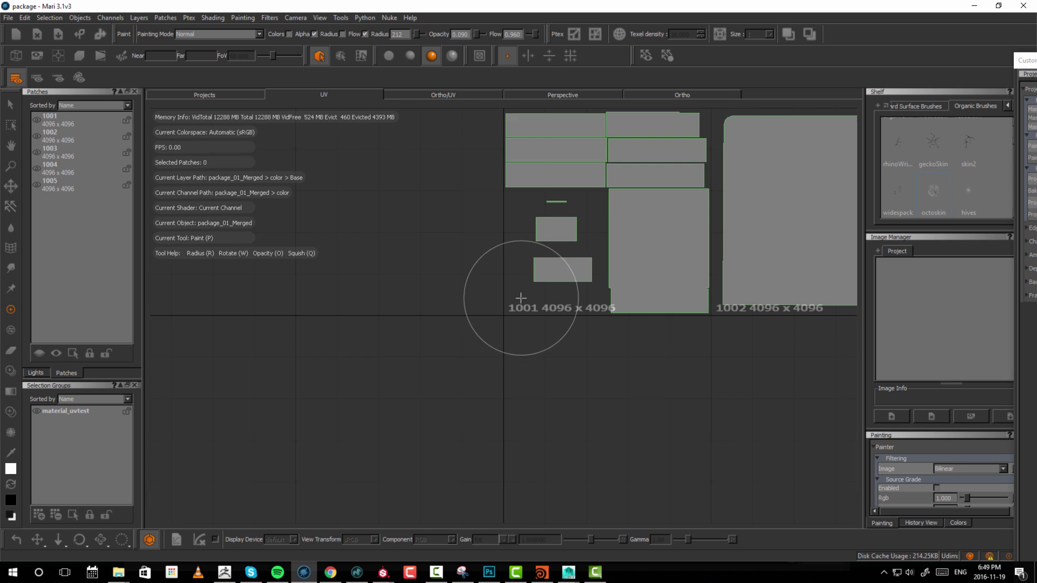
{"action": "mouse_move", "coordinate": [509, 300]}
{"action": "right_mouse_down", "text": "alt"}
{"action": "mouse_move", "coordinate": [492, 268]}
{"action": "mouse_move", "coordinate": [505, 264]}
{"action": "right_mouse_up", "text": "alt"}
{"action": "key", "text": "f"}
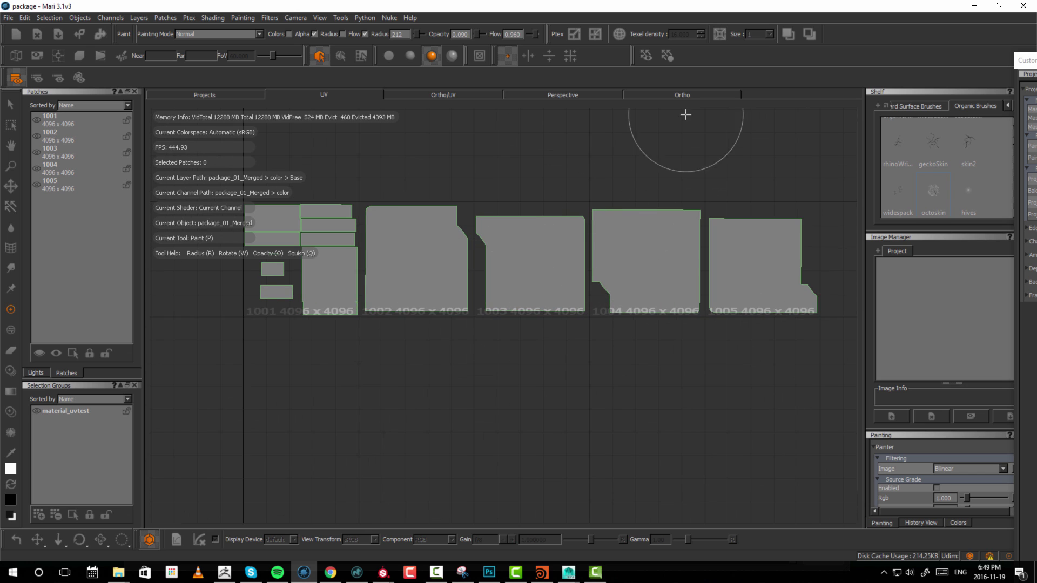
Return to the Ortho view and display the box's underside and sides with the BRDF shader.
{"action": "left_click", "coordinate": [679, 95]}
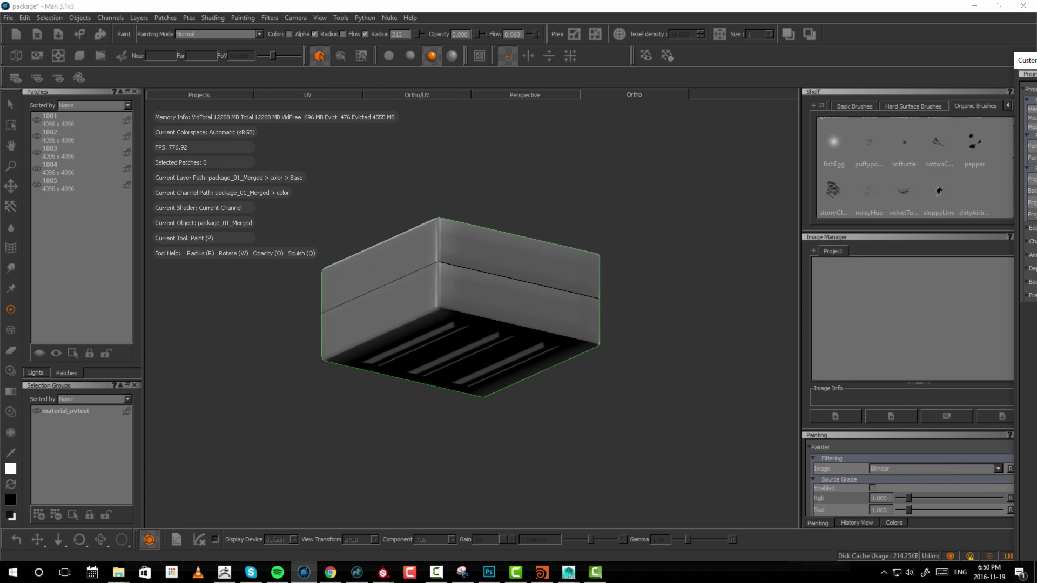
{"action": "scroll", "coordinate": [641, 282], "scroll_direction": "up", "scroll_amount": 3}
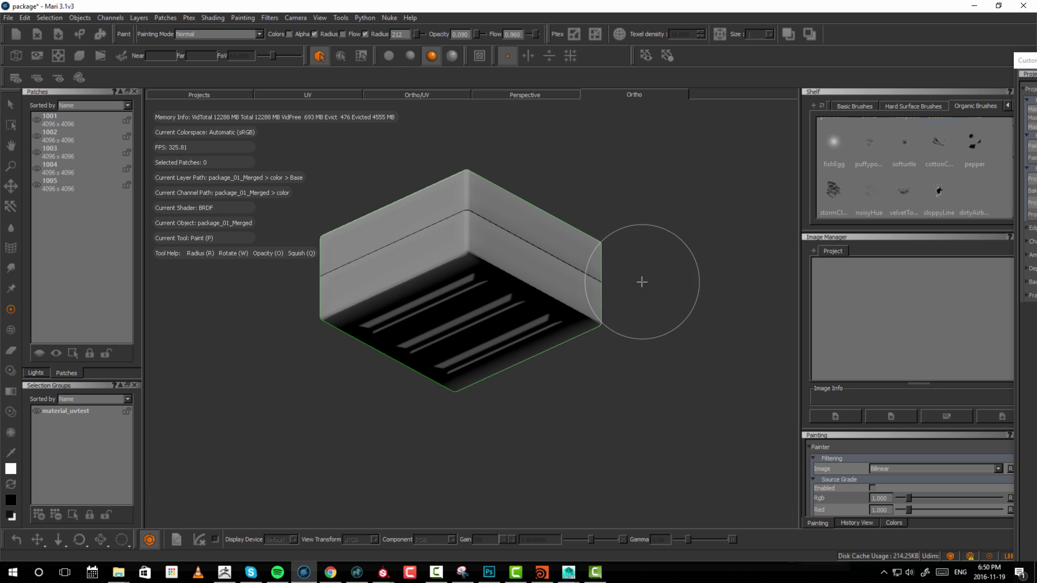
{"action": "left_click_drag", "start_coordinate": [641, 283], "coordinate": [610, 301], "text": "alt"}
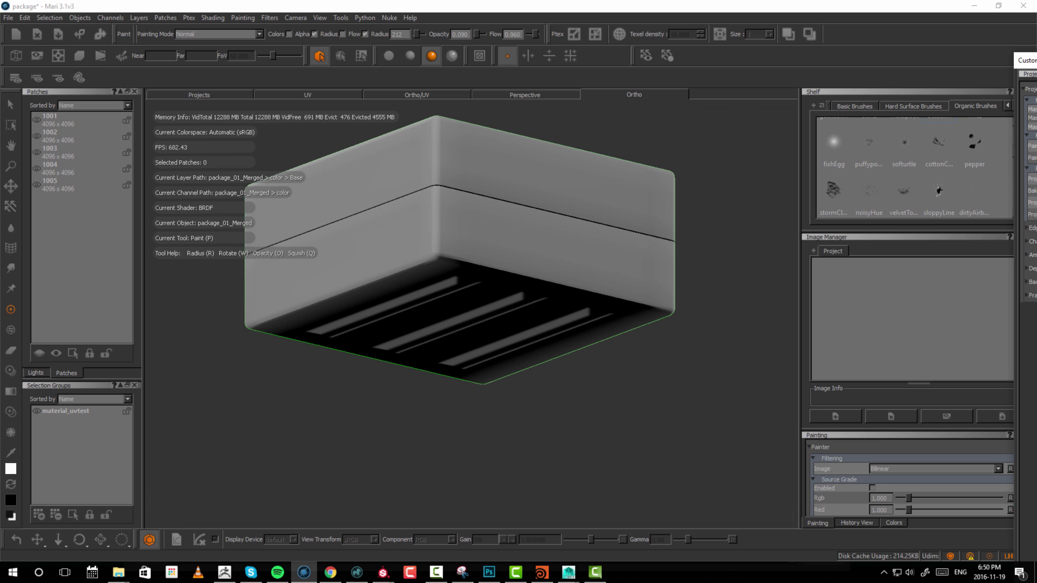
Review the available shader types, the BRDF shader's diffuse colour inputs and the Base layer in the custom palette.
{"action": "left_click", "coordinate": [1026, 60]}
{"action": "double_click", "coordinate": [624, 57]}
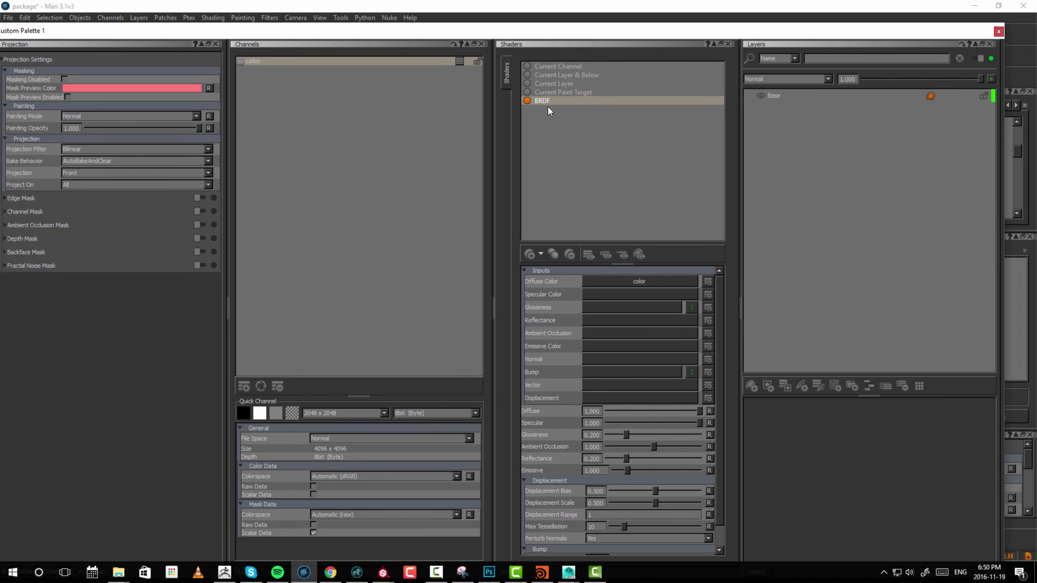
{"action": "left_click", "coordinate": [532, 251]}
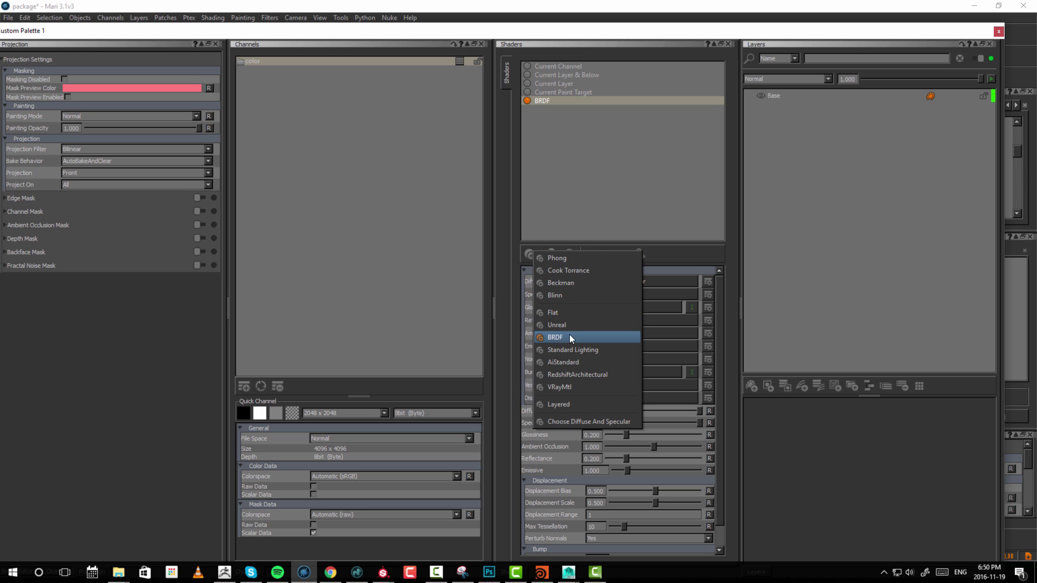
{"action": "left_click", "coordinate": [648, 255]}
{"action": "left_click", "coordinate": [631, 281]}
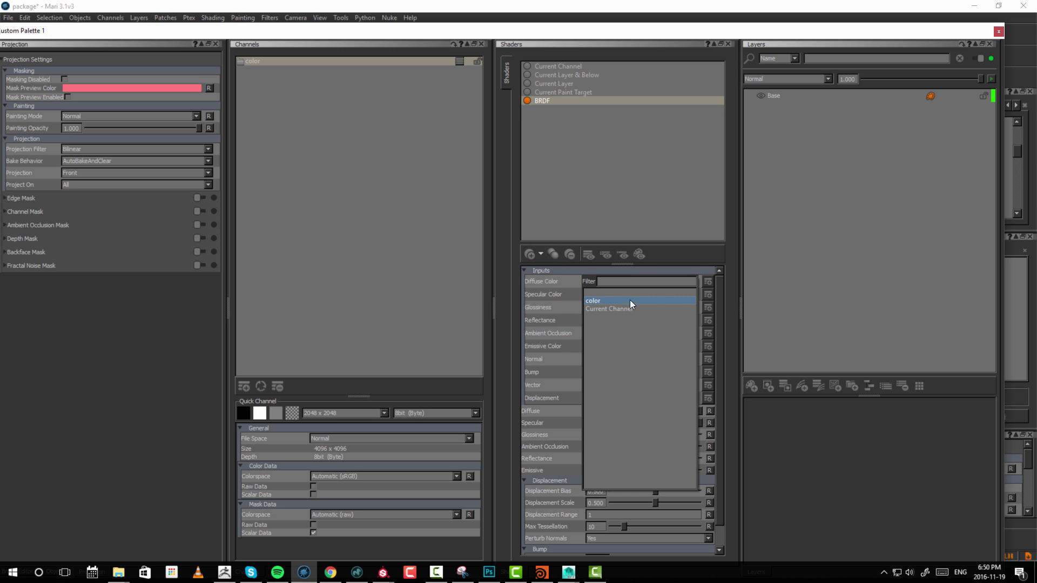
{"action": "left_click", "coordinate": [688, 267]}
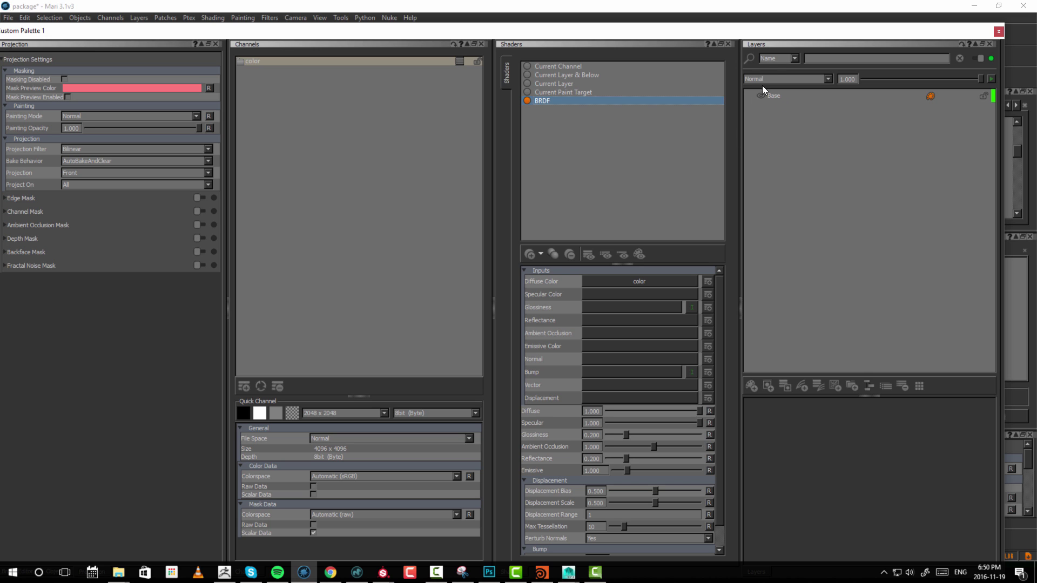
{"action": "left_click", "coordinate": [779, 97]}
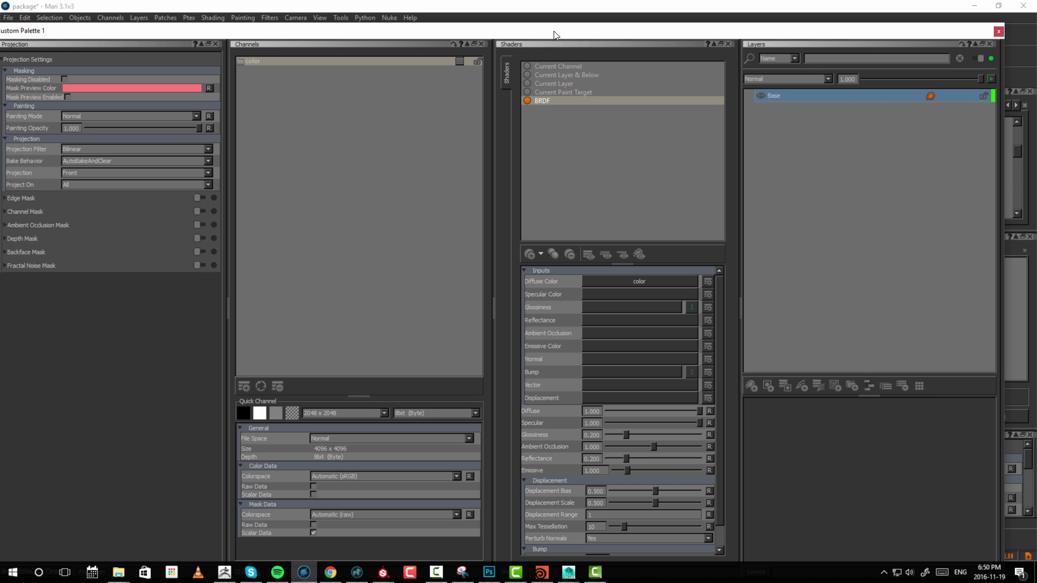
{"action": "left_click_drag", "start_coordinate": [545, 33], "coordinate": [1036, 43]}
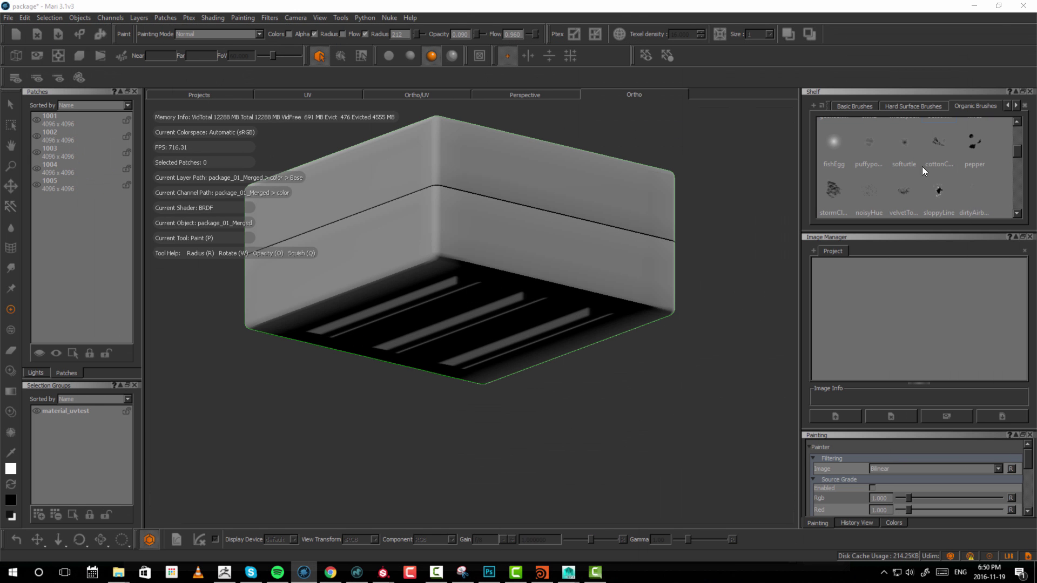
Paint white strokes with the storm cloud organic brush across the underside and adjoining sides in flat lighting, and check them in the UV layout.
{"action": "left_click", "coordinate": [835, 189]}
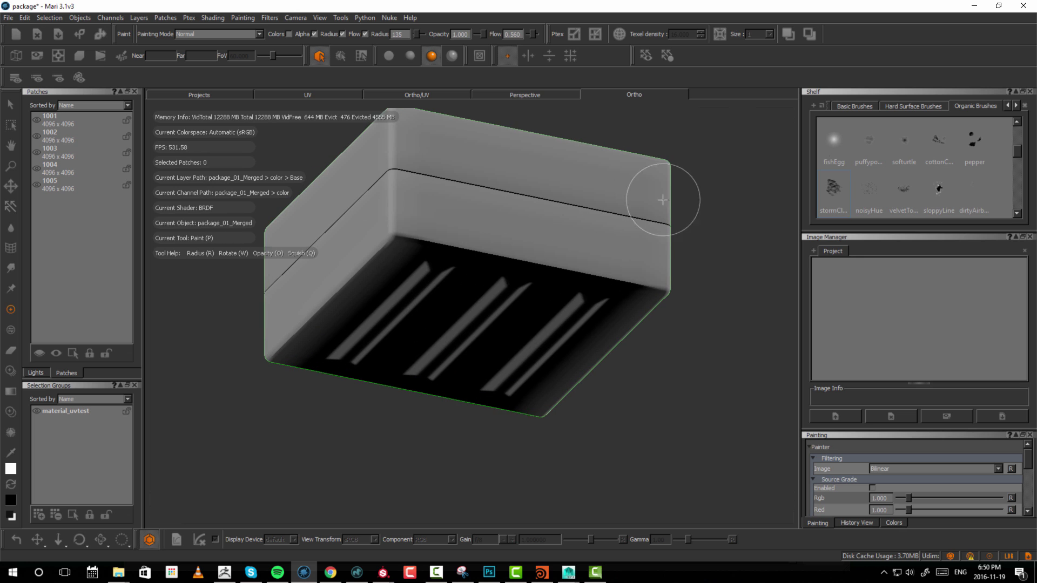
{"action": "mouse_move", "coordinate": [689, 257]}
{"action": "left_mouse_down", "text": "alt"}
{"action": "mouse_move", "coordinate": [528, 315]}
{"action": "mouse_move", "coordinate": [396, 240]}
{"action": "left_mouse_up", "text": "alt"}
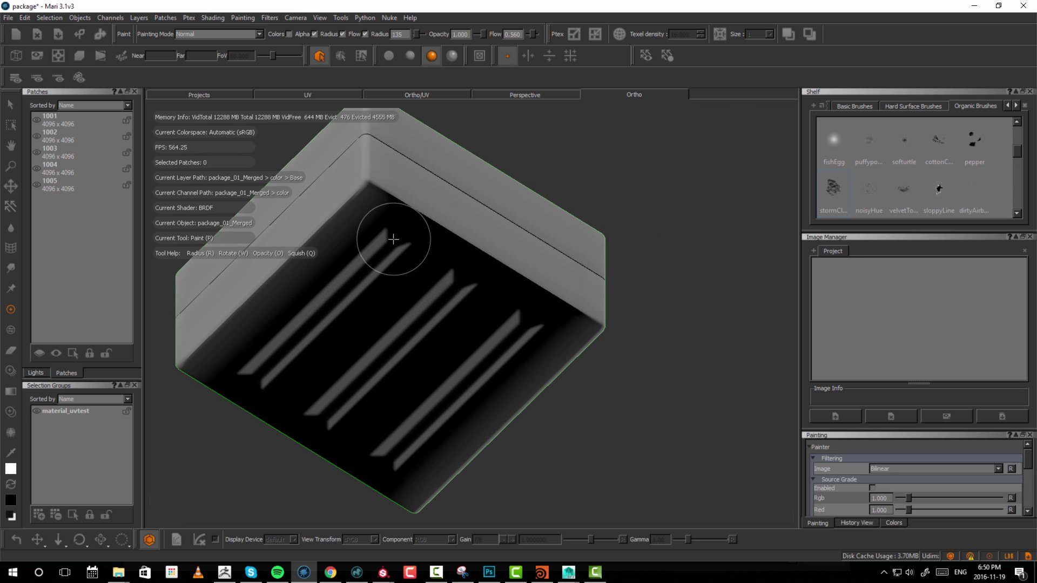
{"action": "left_click", "coordinate": [389, 55]}
{"action": "mouse_move", "coordinate": [476, 250]}
{"action": "left_mouse_down", "text": "alt"}
{"action": "mouse_move", "coordinate": [440, 260]}
{"action": "mouse_move", "coordinate": [486, 224]}
{"action": "mouse_move", "coordinate": [399, 195]}
{"action": "mouse_move", "coordinate": [286, 238]}
{"action": "mouse_move", "coordinate": [425, 402]}
{"action": "left_mouse_up", "text": "alt"}
{"action": "left_click", "coordinate": [411, 56]}
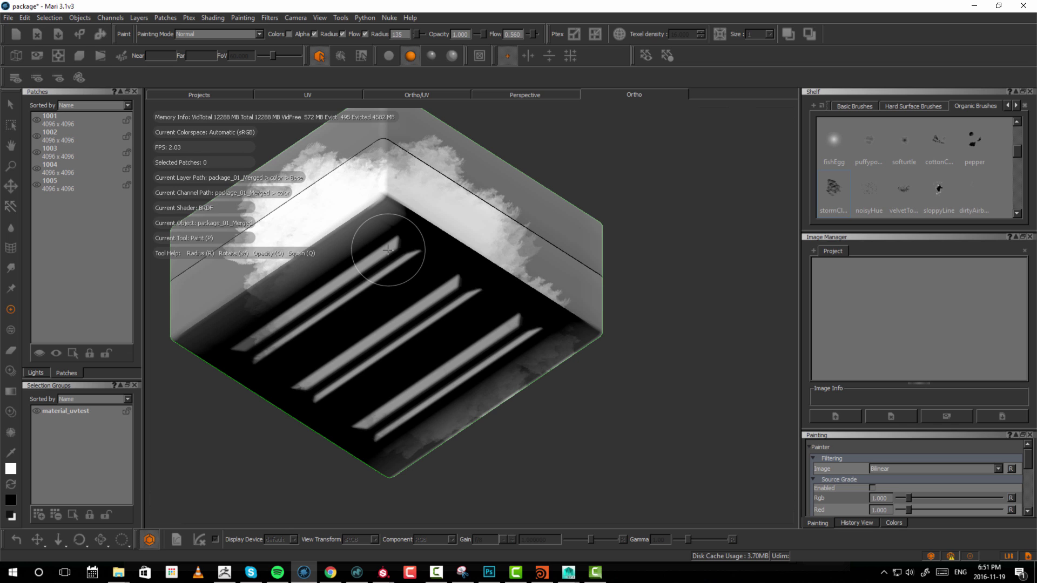
{"action": "left_click", "coordinate": [308, 95]}
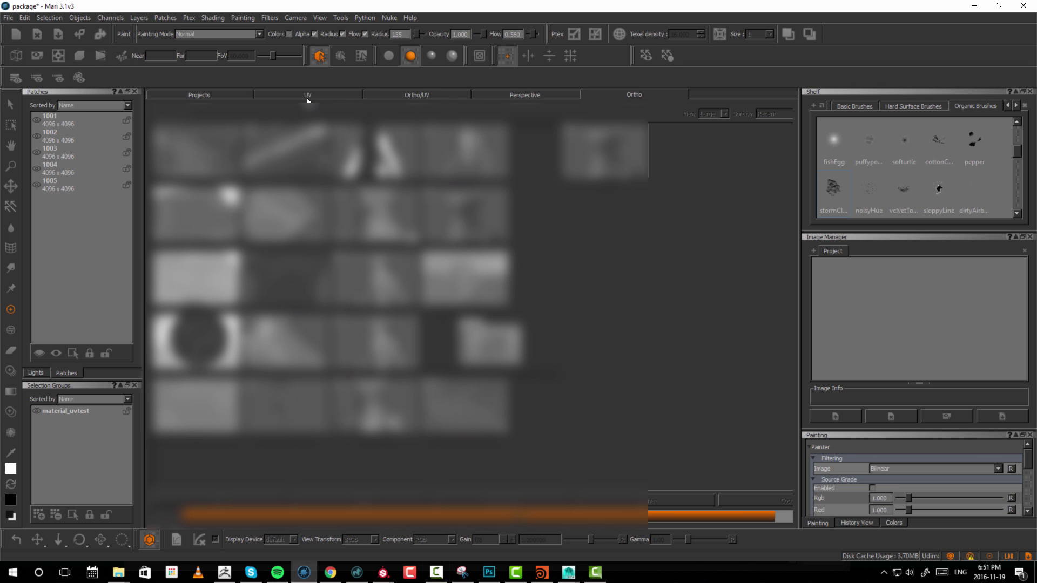
{"action": "mouse_move", "coordinate": [562, 276]}
{"action": "right_mouse_down"}
{"action": "mouse_move", "coordinate": [562, 260]}
{"action": "mouse_move", "coordinate": [562, 275]}
{"action": "right_mouse_up"}
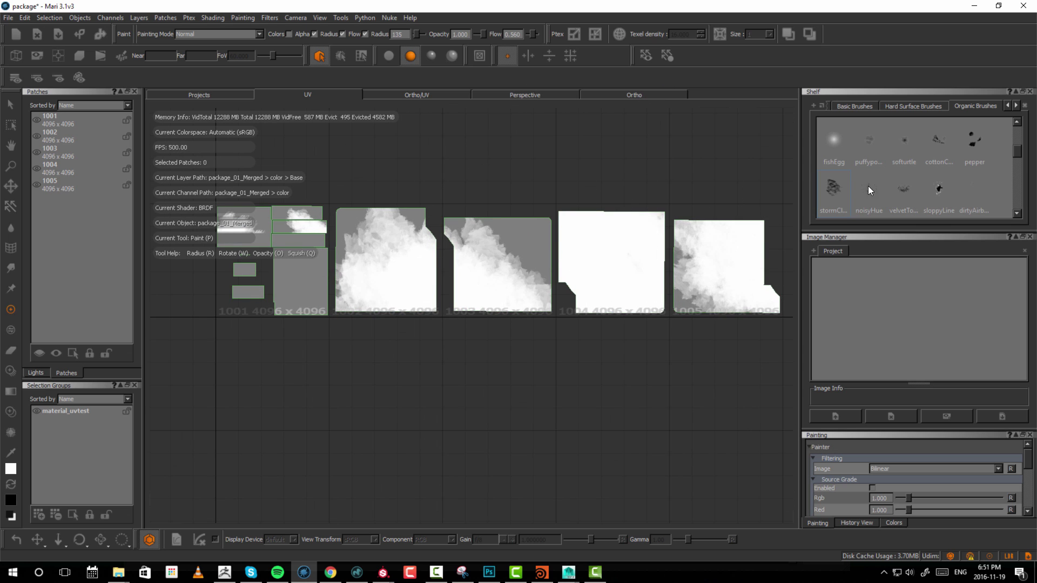
Choose the speckle brush from the organic brushes and dab white specks on the box's side in the Ortho view with flat lighting.
{"action": "scroll", "coordinate": [996, 163], "scroll_direction": "down", "scroll_amount": 3}
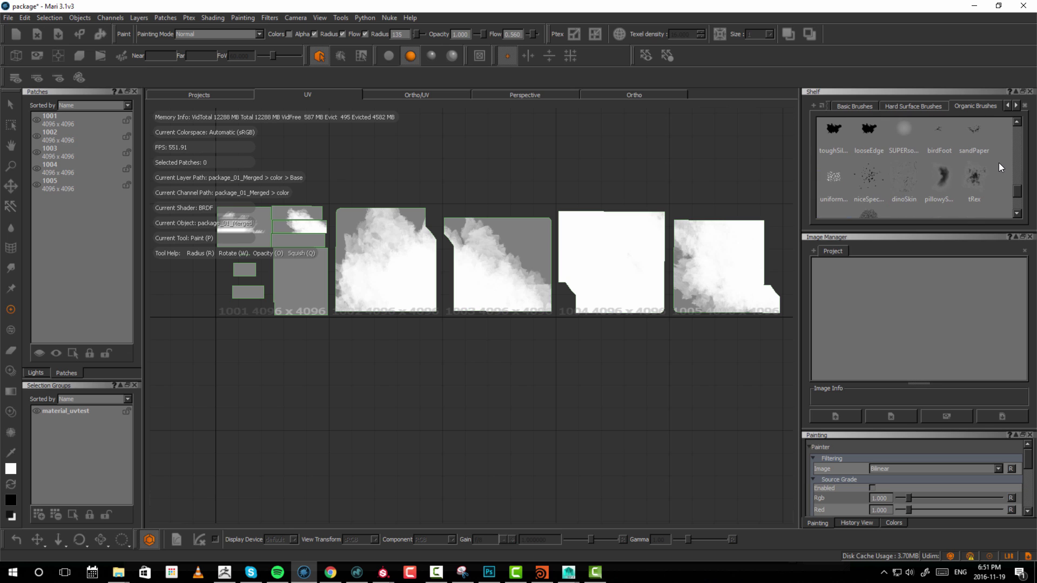
{"action": "left_click", "coordinate": [863, 178]}
{"action": "left_click", "coordinate": [632, 96]}
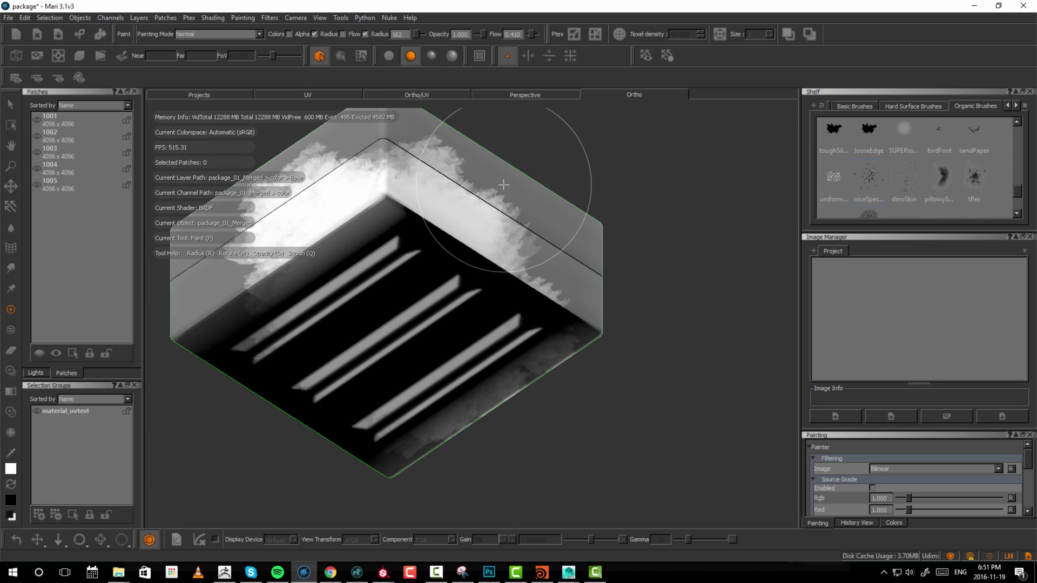
{"action": "mouse_move", "coordinate": [540, 184]}
{"action": "left_mouse_down", "text": "alt"}
{"action": "mouse_move", "coordinate": [589, 226]}
{"action": "mouse_move", "coordinate": [524, 220]}
{"action": "mouse_move", "coordinate": [555, 208]}
{"action": "left_mouse_up", "text": "alt"}
{"action": "left_click_drag", "start_coordinate": [513, 278], "coordinate": [459, 243], "text": "alt"}
{"action": "left_click", "coordinate": [388, 55]}
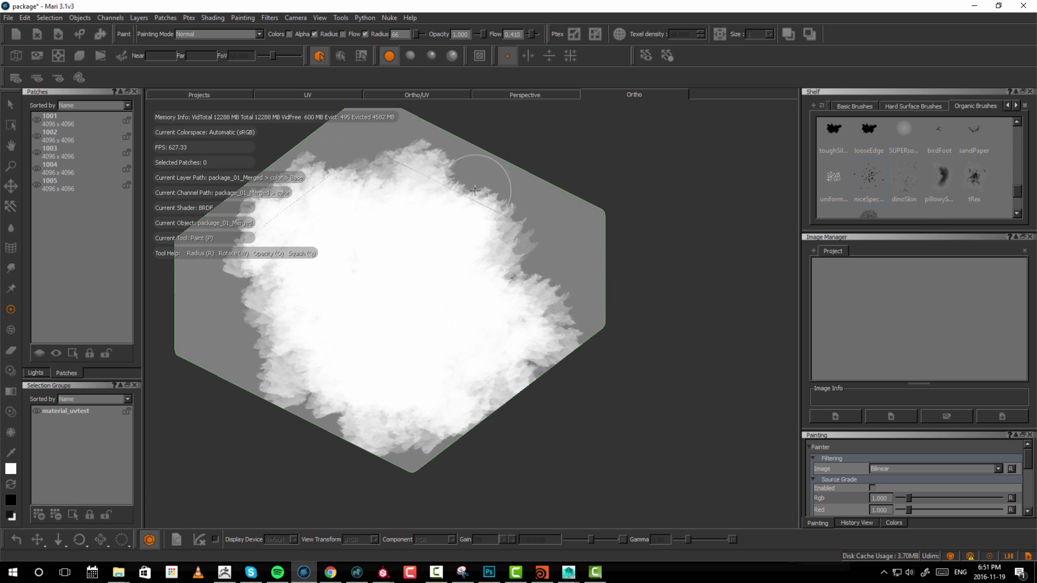
{"action": "scroll", "coordinate": [560, 250], "scroll_direction": "up", "scroll_amount": 2}
{"action": "left_click", "coordinate": [548, 258]}
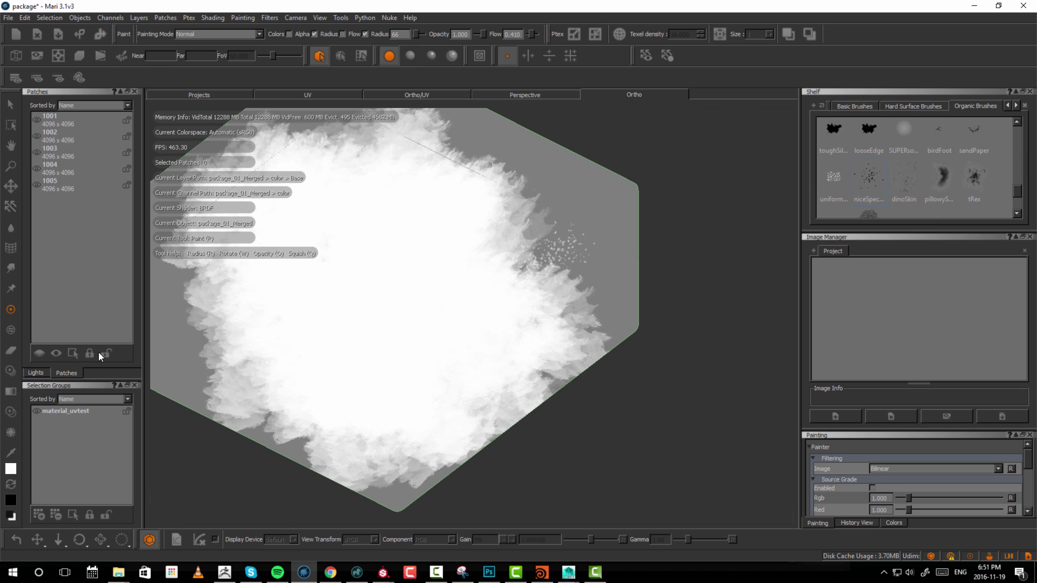
Swap the paint colours to black and scatter black specks over the white paint across the box's underside and adjoining sides.
{"action": "left_click", "coordinate": [11, 484]}
{"action": "mouse_move", "coordinate": [334, 351]}
{"action": "left_mouse_down"}
{"action": "mouse_move", "coordinate": [425, 321]}
{"action": "mouse_move", "coordinate": [324, 314]}
{"action": "mouse_move", "coordinate": [389, 206]}
{"action": "mouse_move", "coordinate": [485, 240]}
{"action": "mouse_move", "coordinate": [540, 281]}
{"action": "mouse_move", "coordinate": [432, 351]}
{"action": "mouse_move", "coordinate": [291, 373]}
{"action": "mouse_move", "coordinate": [326, 318]}
{"action": "mouse_move", "coordinate": [432, 302]}
{"action": "mouse_move", "coordinate": [543, 303]}
{"action": "left_mouse_up"}
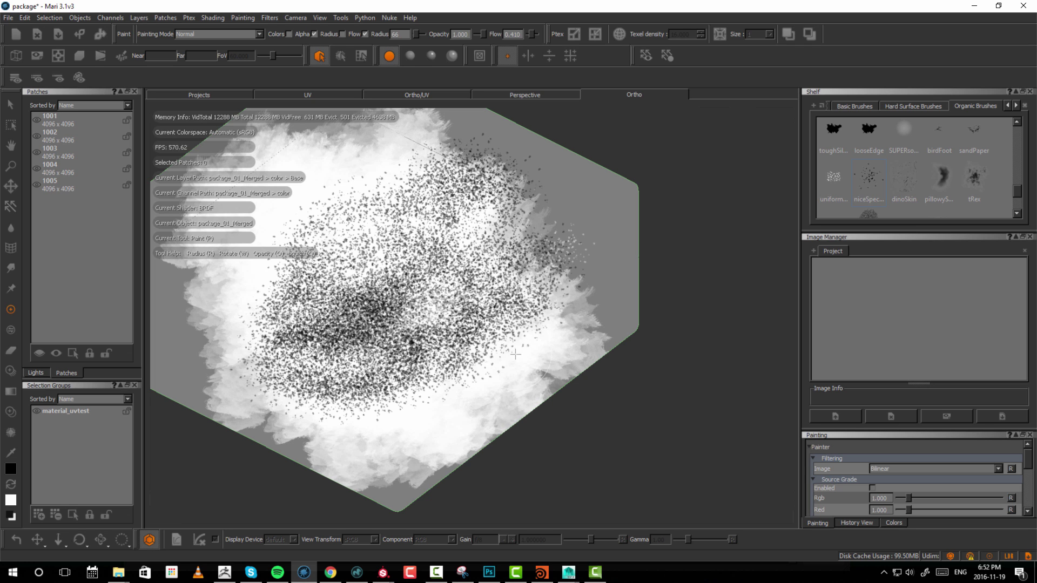
Switch to Substance Painter to review texture set 1004's additional maps and the smart materials library, and return to Mari.
{"action": "mouse_move", "coordinate": [385, 574]}
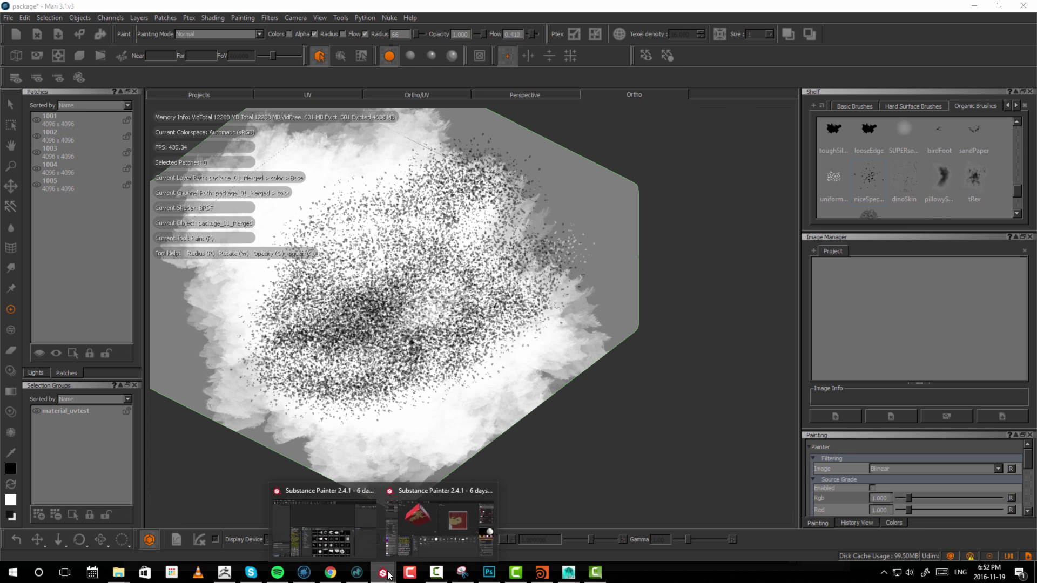
{"action": "left_click", "coordinate": [490, 510]}
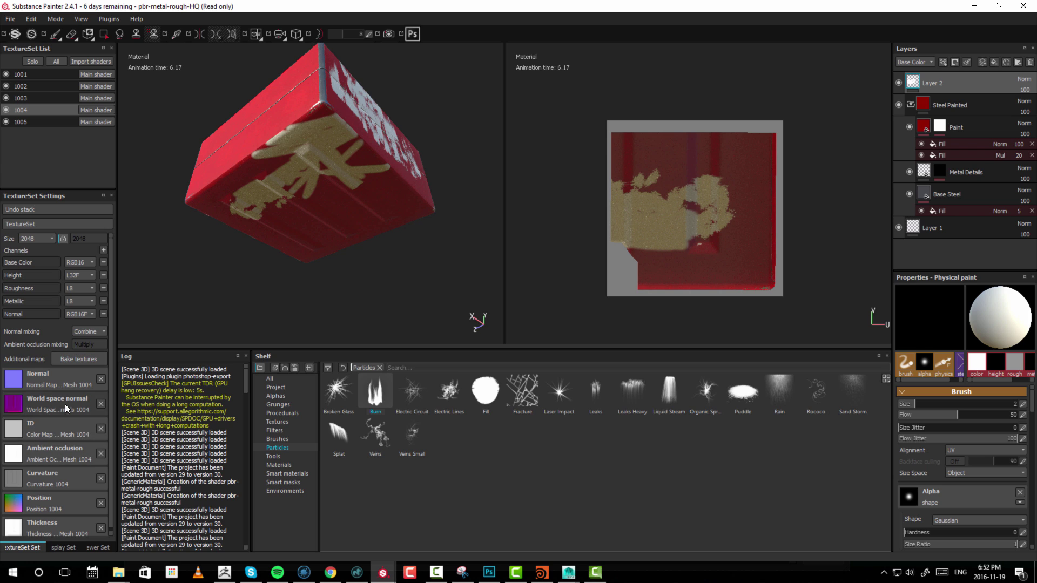
{"action": "scroll", "coordinate": [71, 519], "scroll_direction": "down", "scroll_amount": 1}
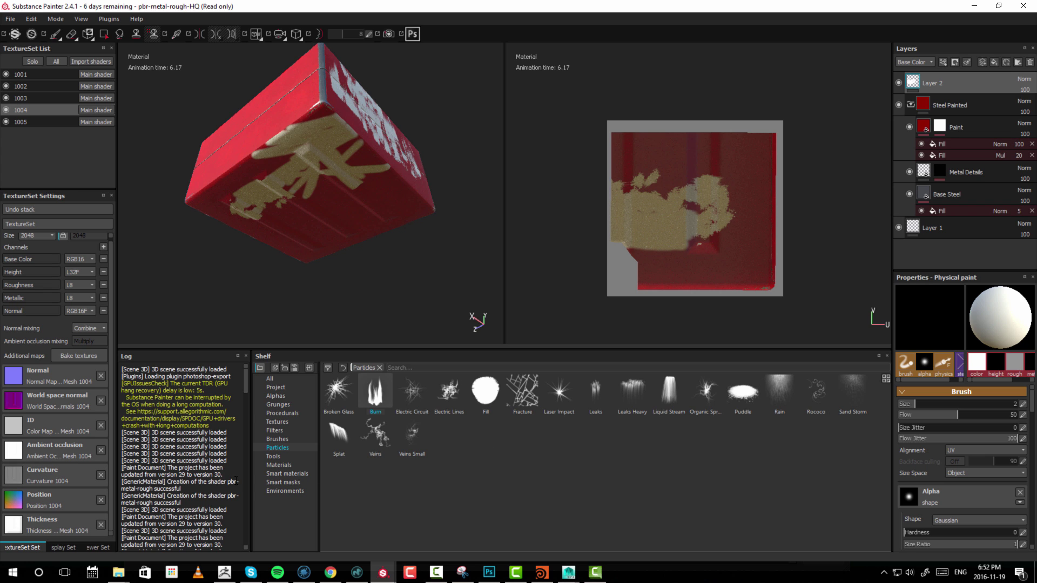
{"action": "left_click", "coordinate": [291, 474]}
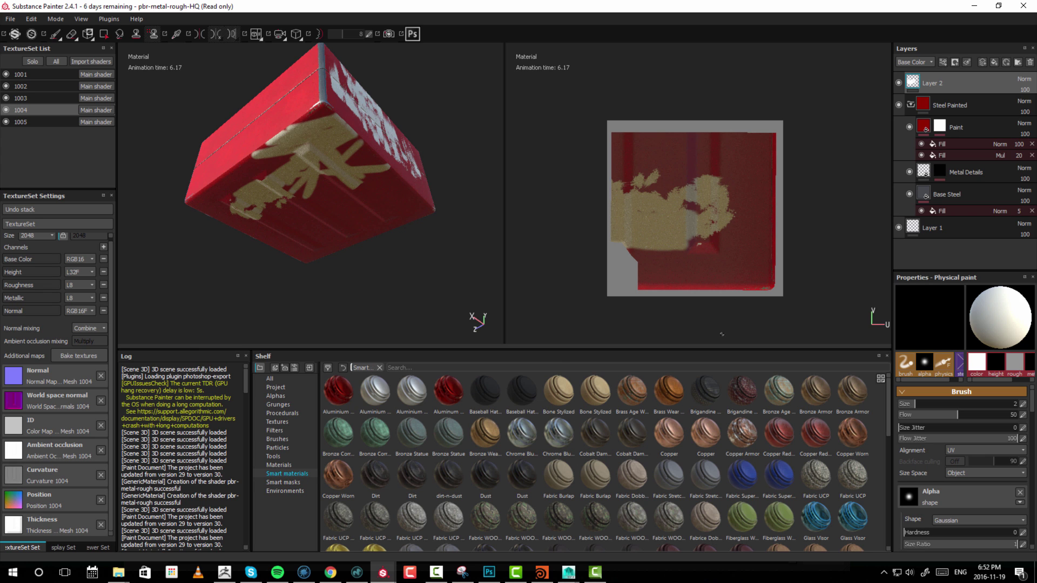
{"action": "left_click", "coordinate": [975, 6]}
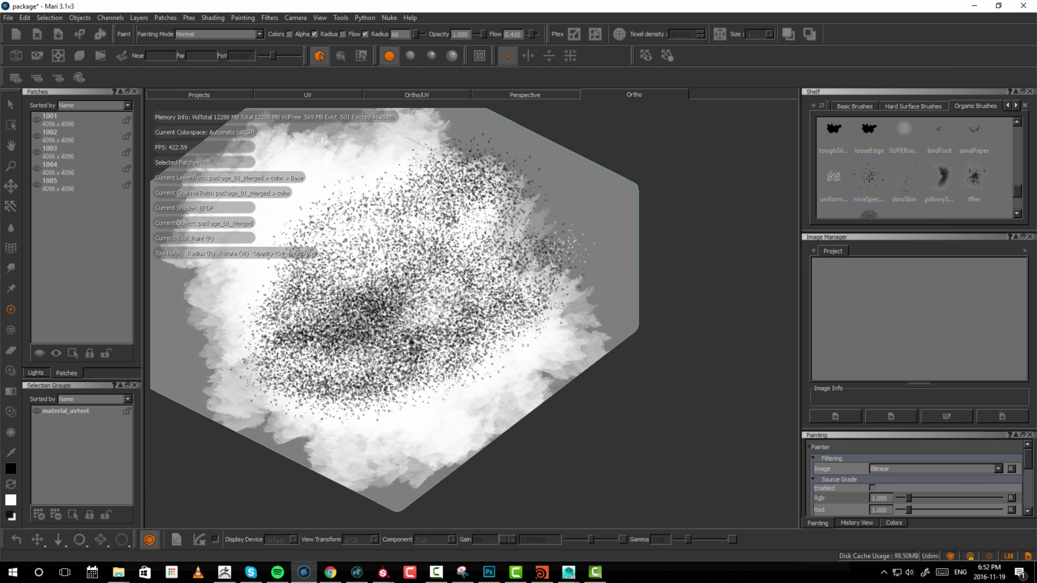